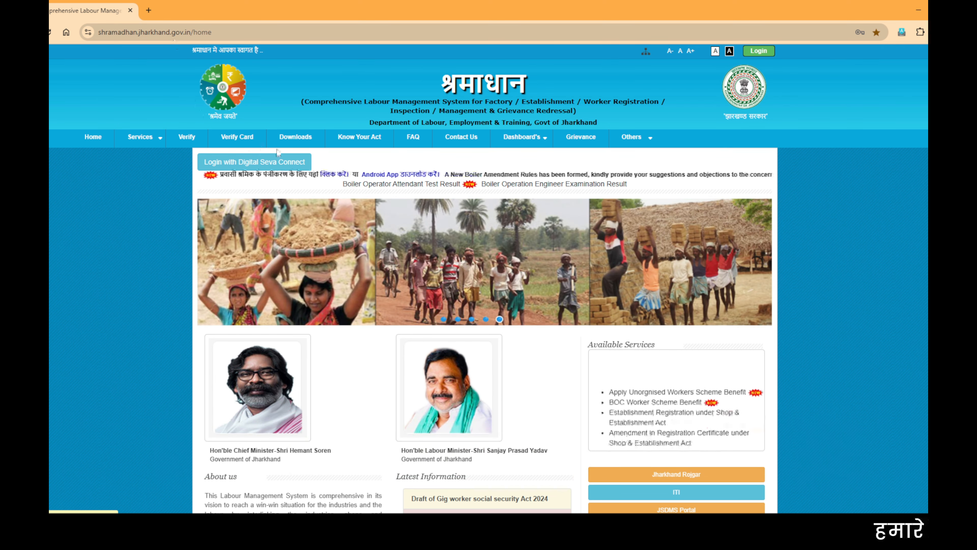
click(757, 53)
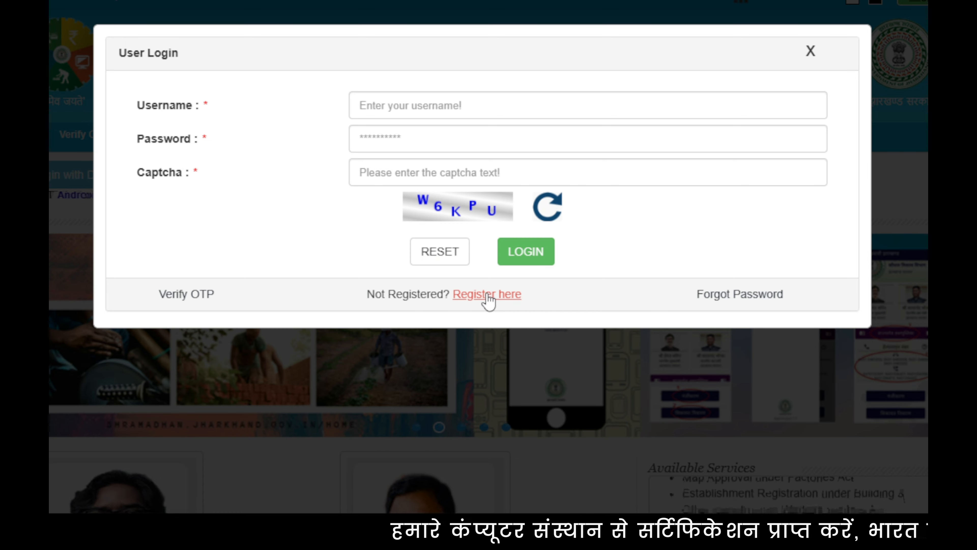
click(488, 295)
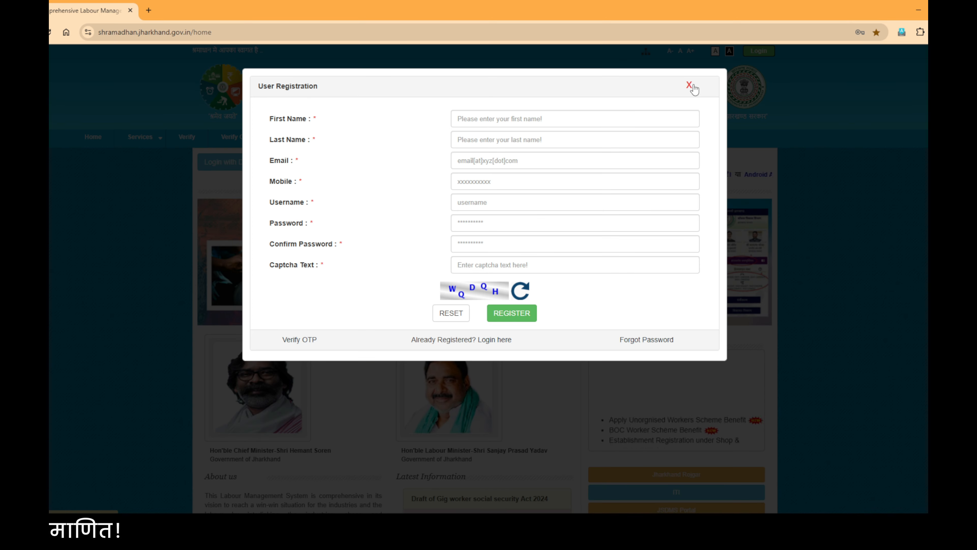
click(693, 85)
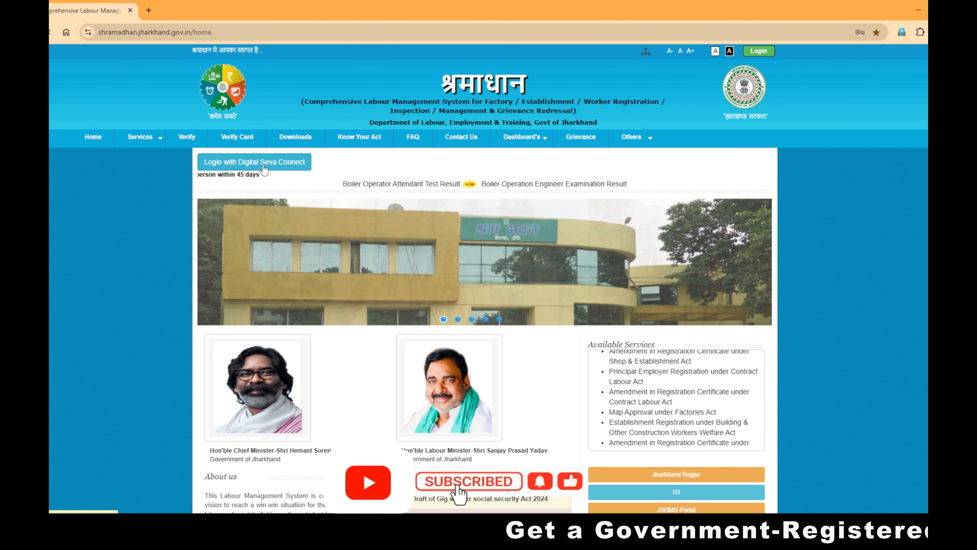
Sign in through Digital Seva Connect with the account username, password and captcha code.
click(251, 166)
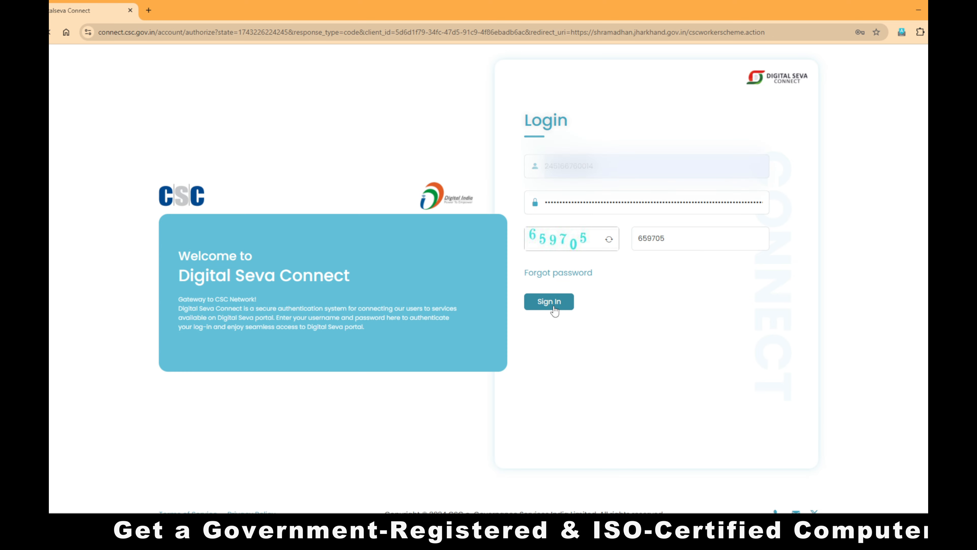
click(554, 307)
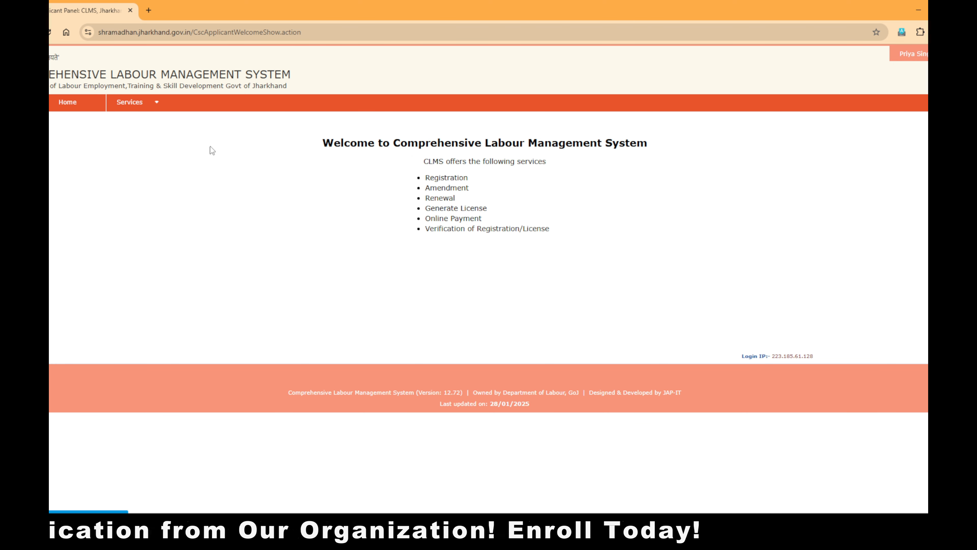
Open a new worker's registration form from the Workers Registration services and accept the important instructions.
click(149, 107)
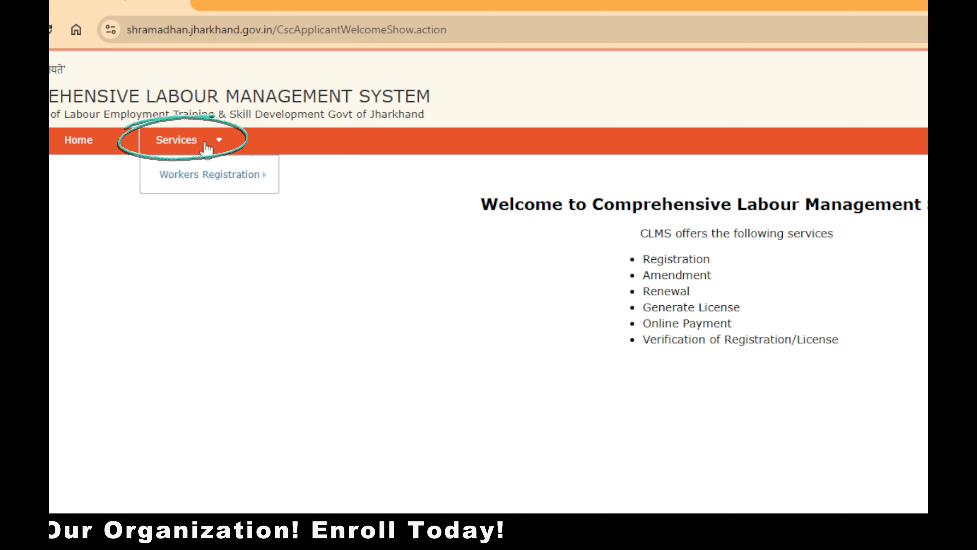
mouse_move(233, 170)
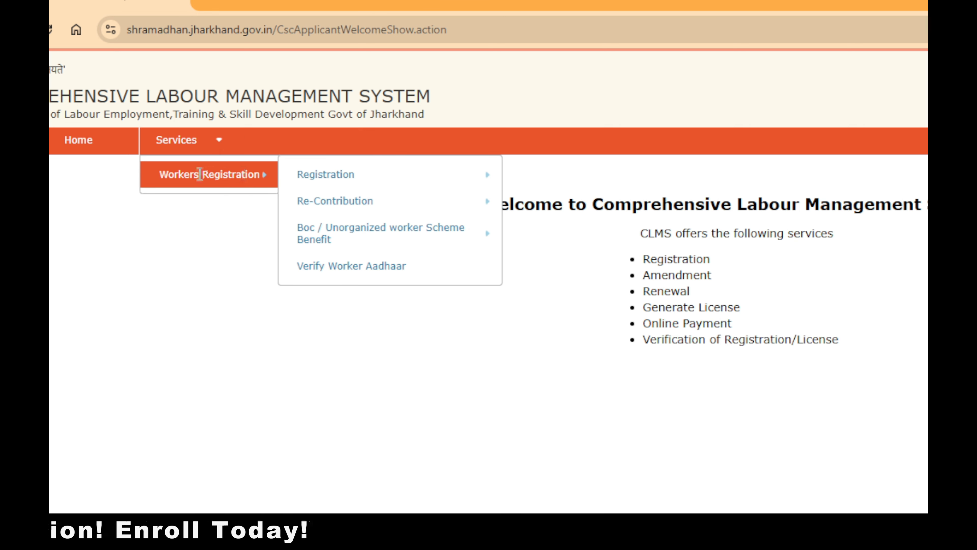
mouse_move(430, 181)
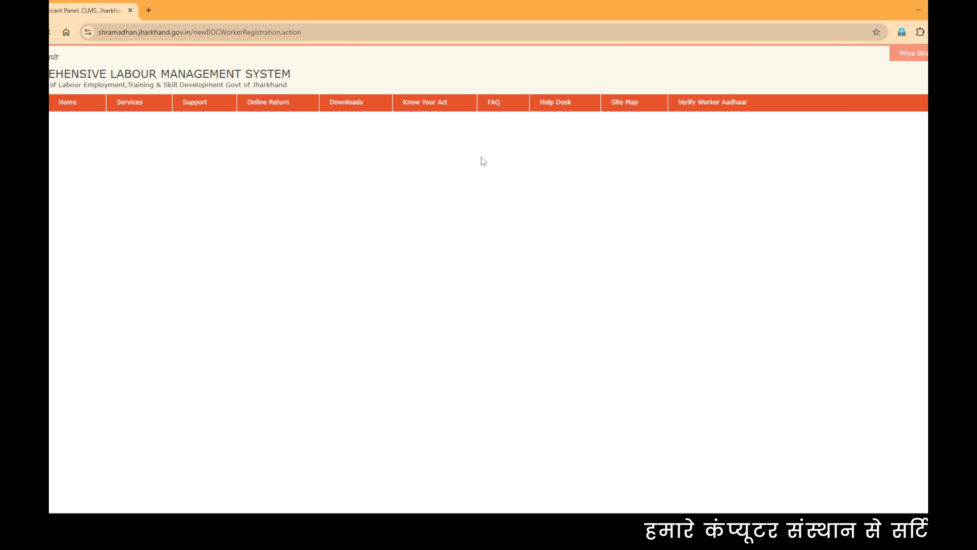
scroll(474, 147, down, 20)
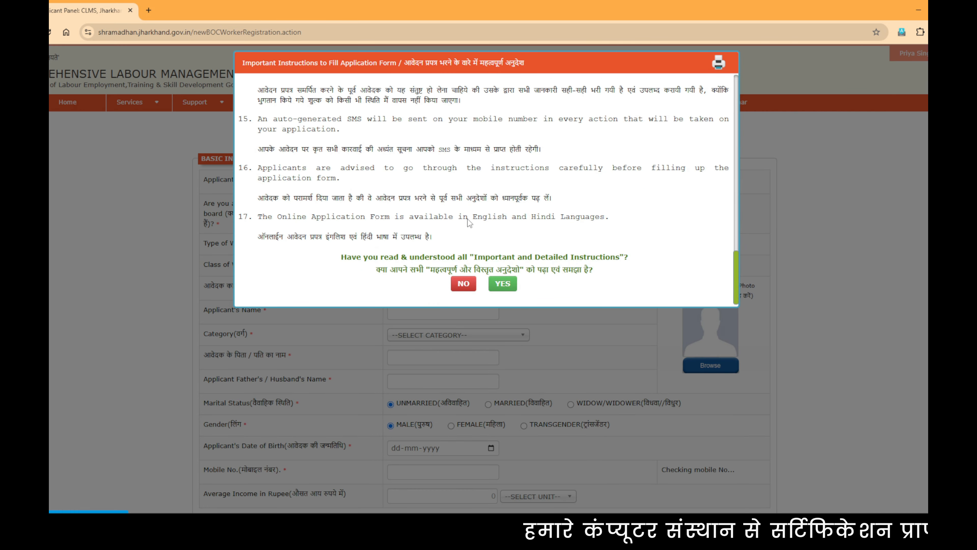
click(508, 284)
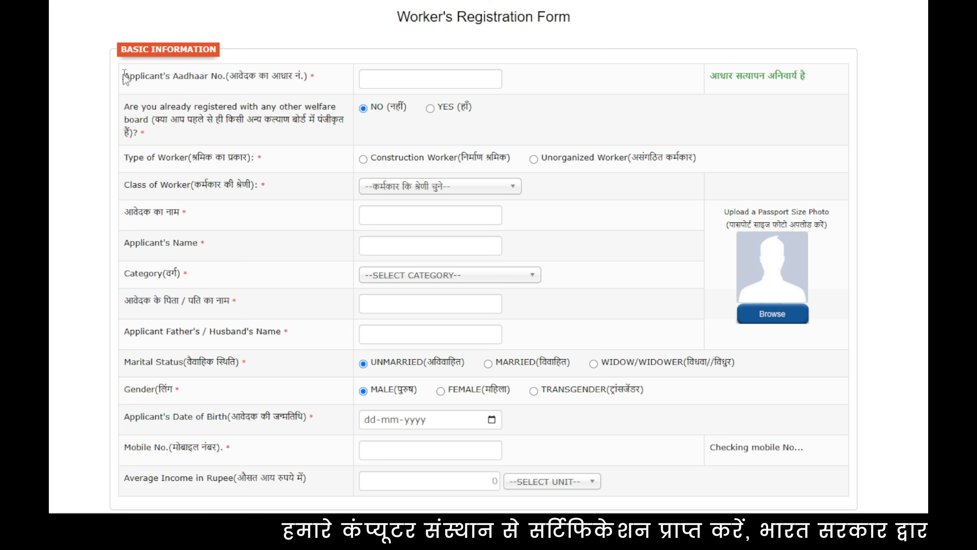
Enter the applicant's Aadhaar number in the basic information section and clear the field again.
drag(124, 75, 331, 80)
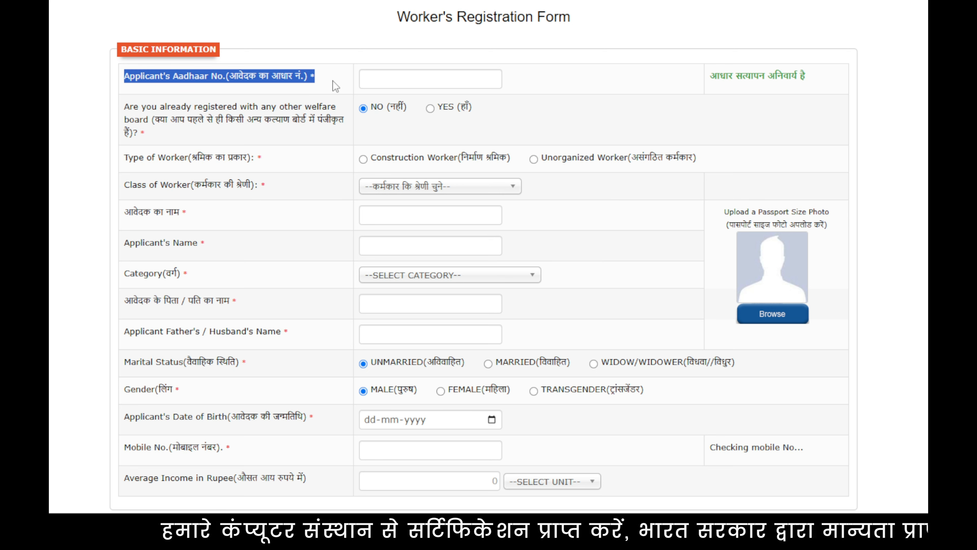
click(339, 89)
click(407, 79)
click(526, 87)
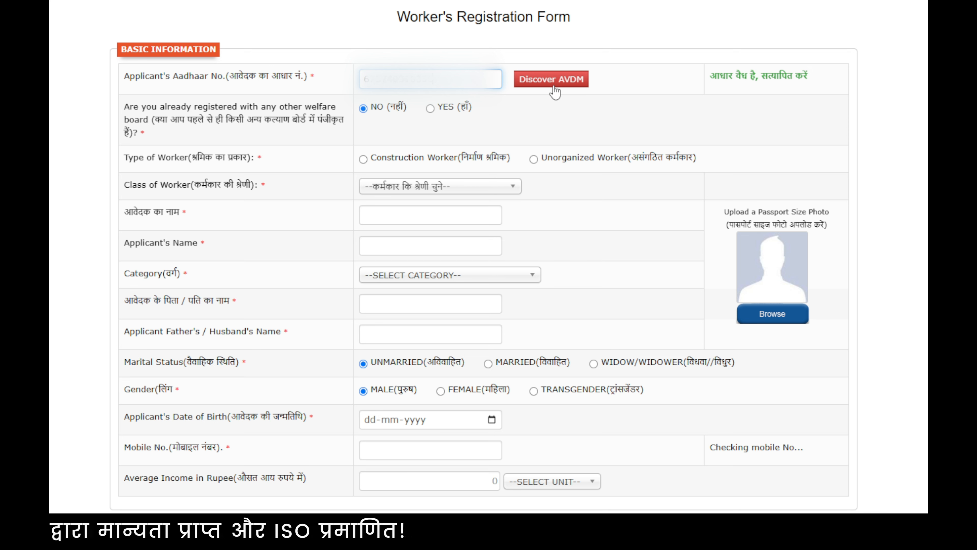
double_click(433, 80)
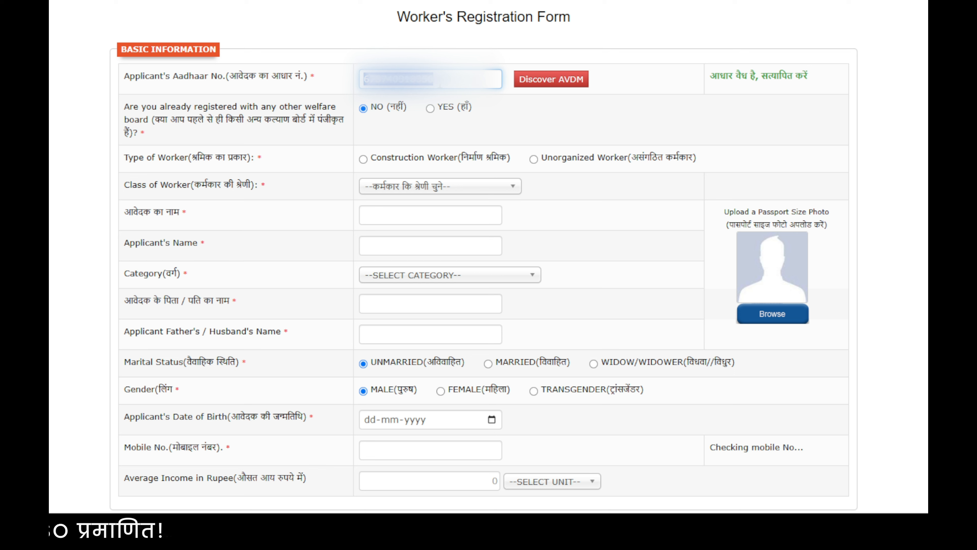
key(BackSpace)
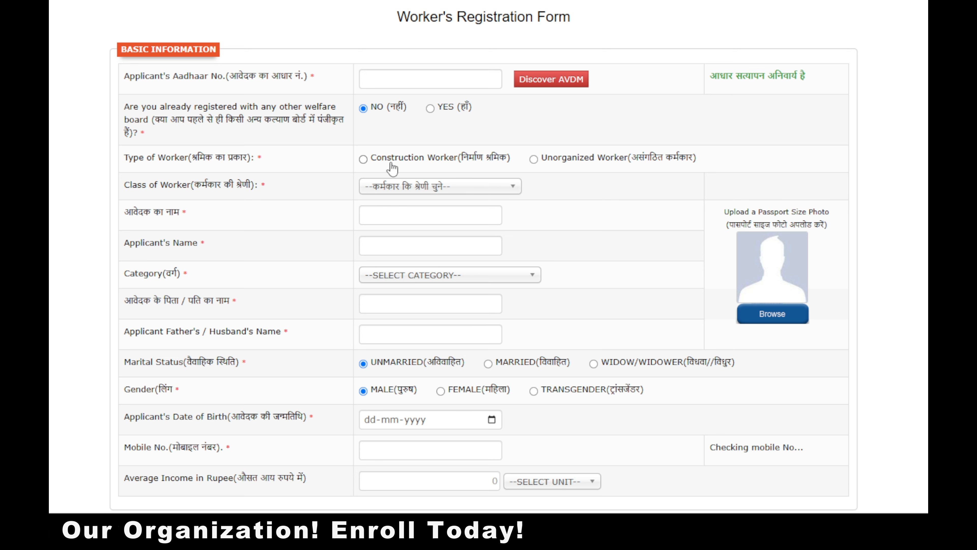
Try Construction Worker as the type of worker and look through its list of worker classes.
click(363, 159)
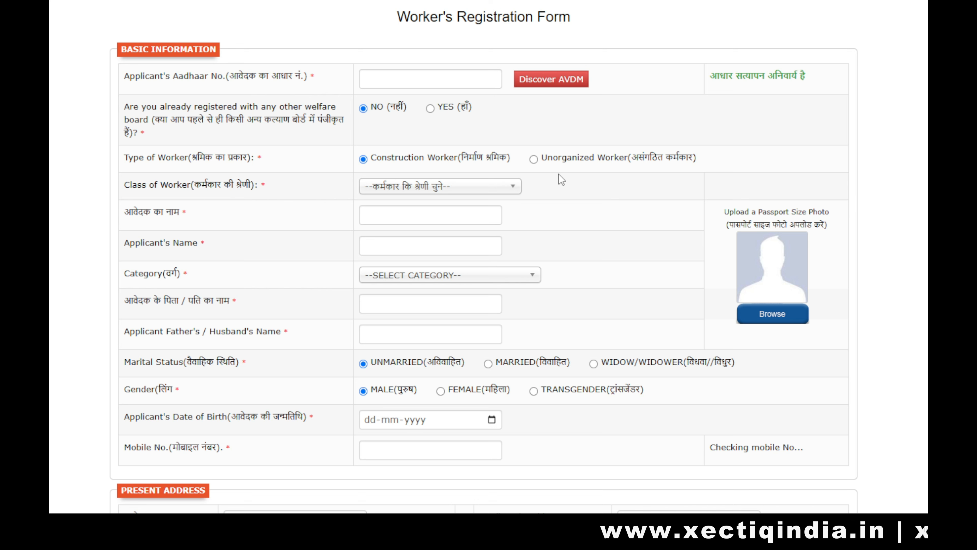
click(534, 159)
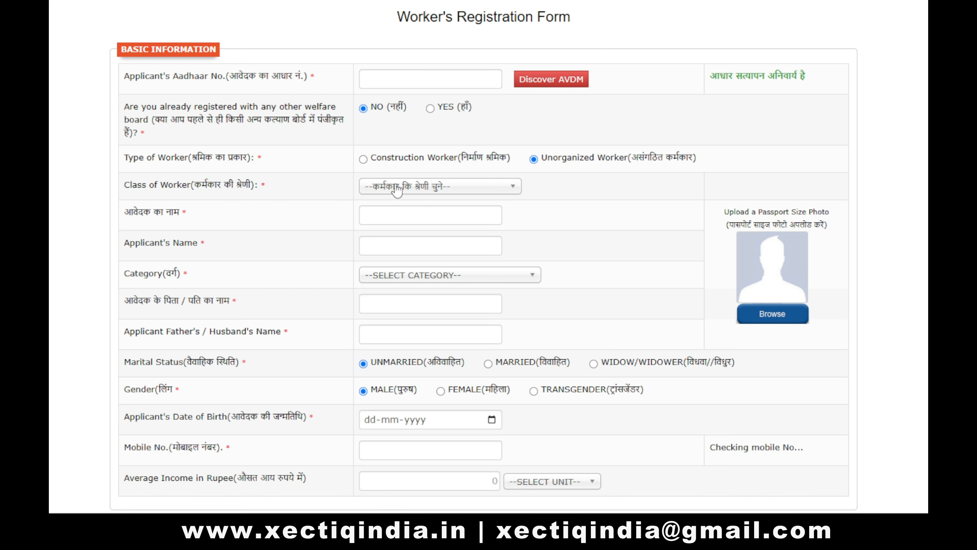
click(363, 159)
click(399, 189)
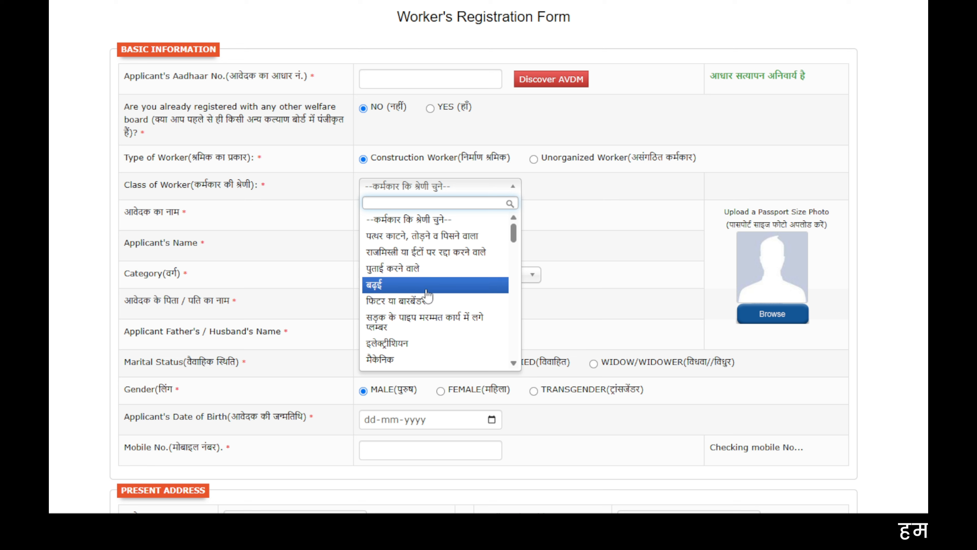
click(554, 187)
Set the type of worker to Unorganized Worker and look through its list of worker classes.
click(533, 159)
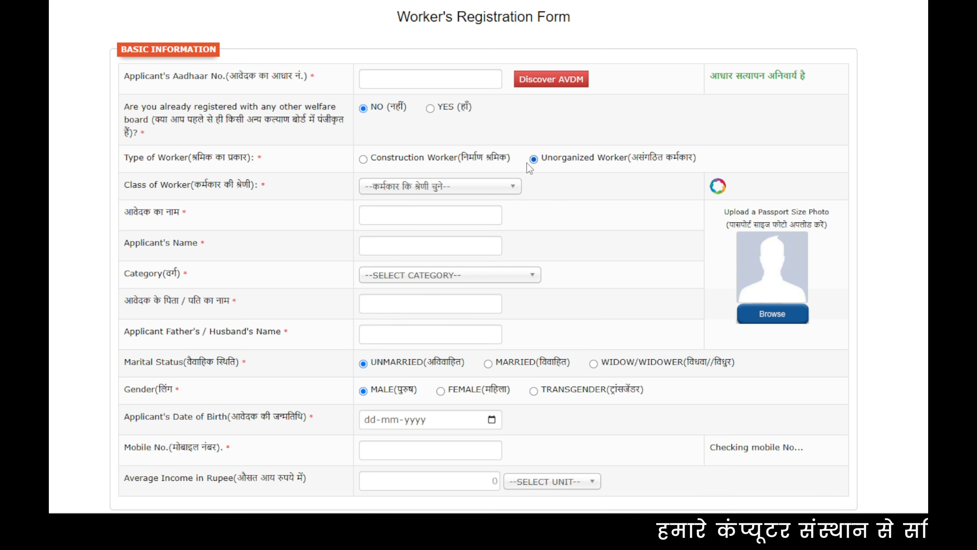
click(464, 187)
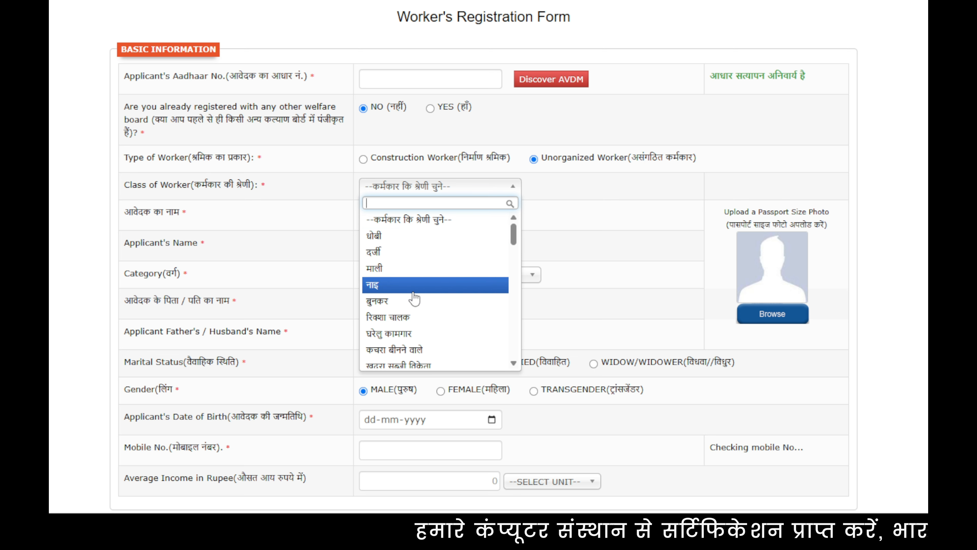
scroll(415, 318, down, 3)
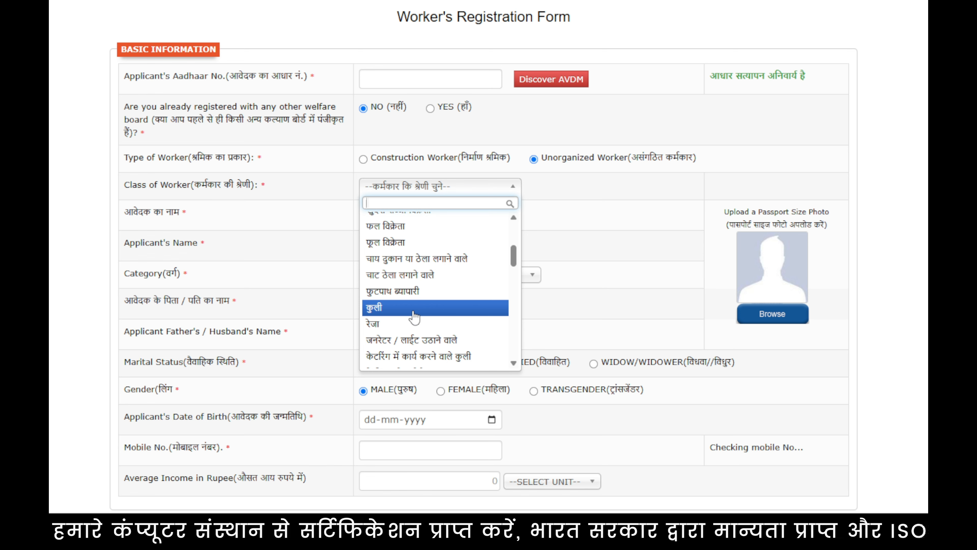
click(322, 238)
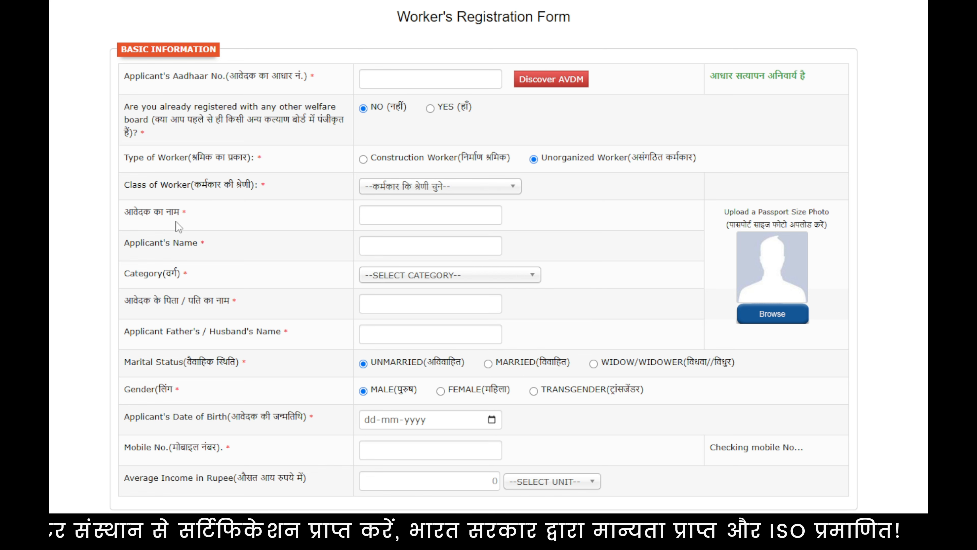
Examine the applicant's name, category options, father's or husband's name, marital status, gender, date of birth and mobile number fields.
click(379, 221)
scroll(364, 233, down, 2)
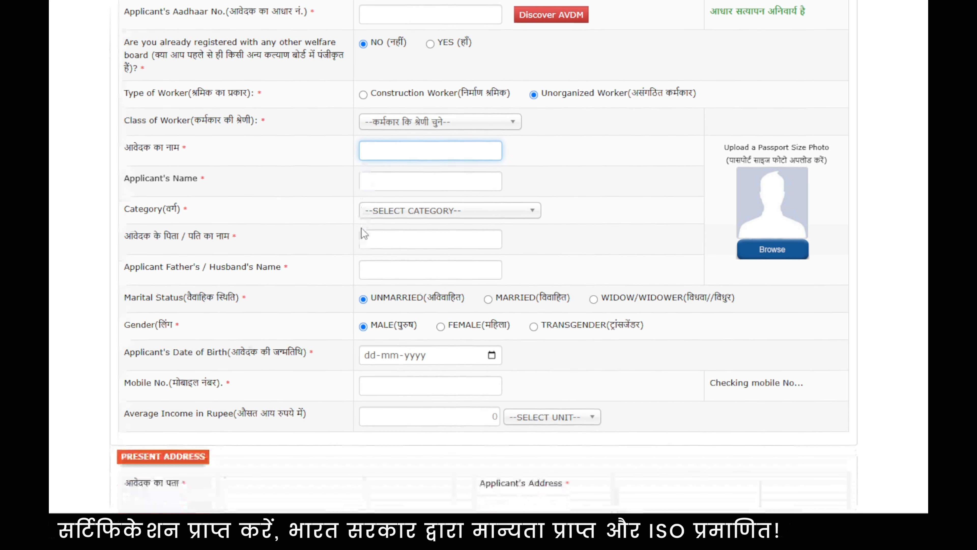
click(376, 187)
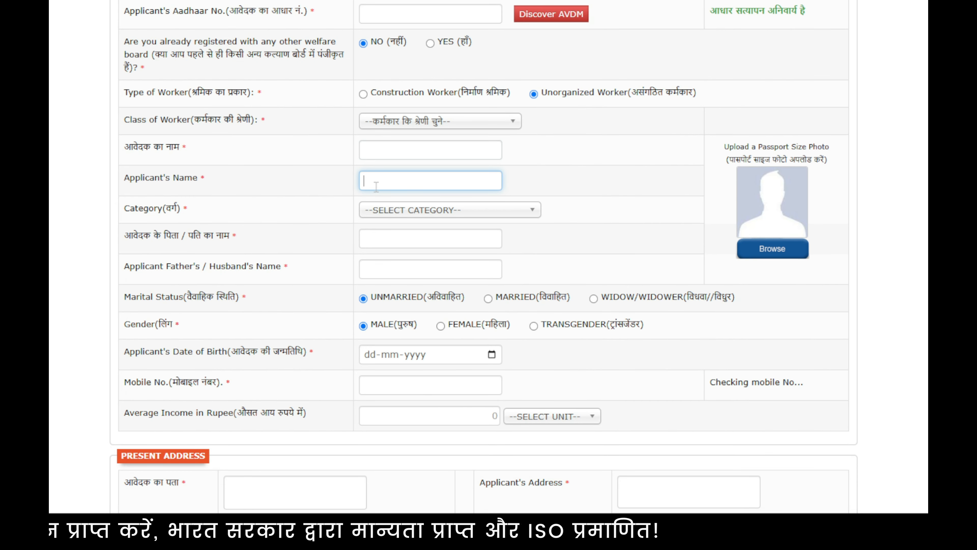
drag(125, 211, 364, 218)
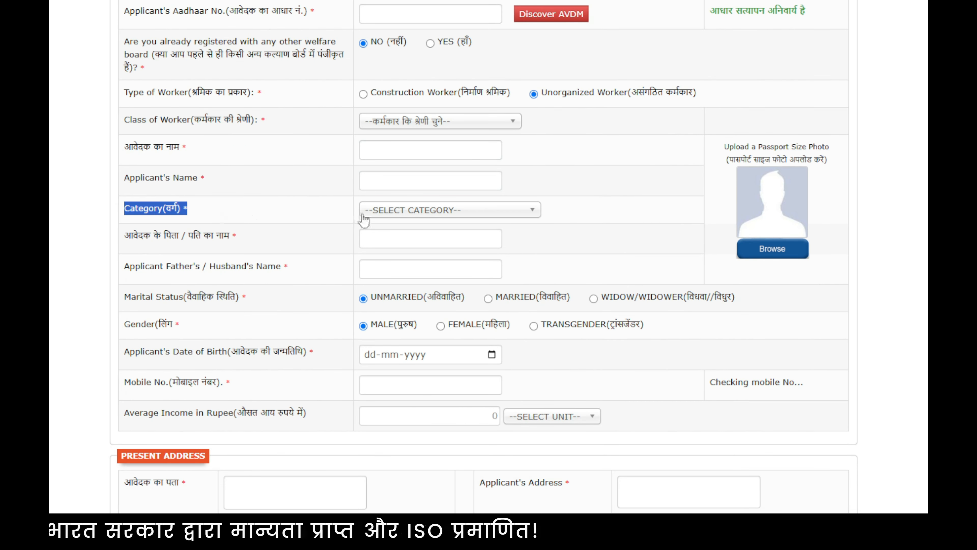
click(390, 216)
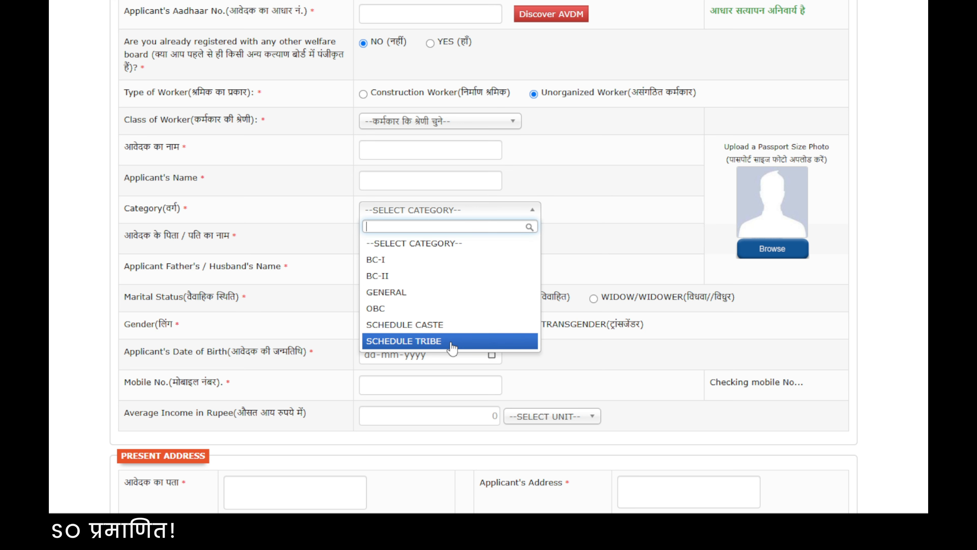
click(332, 233)
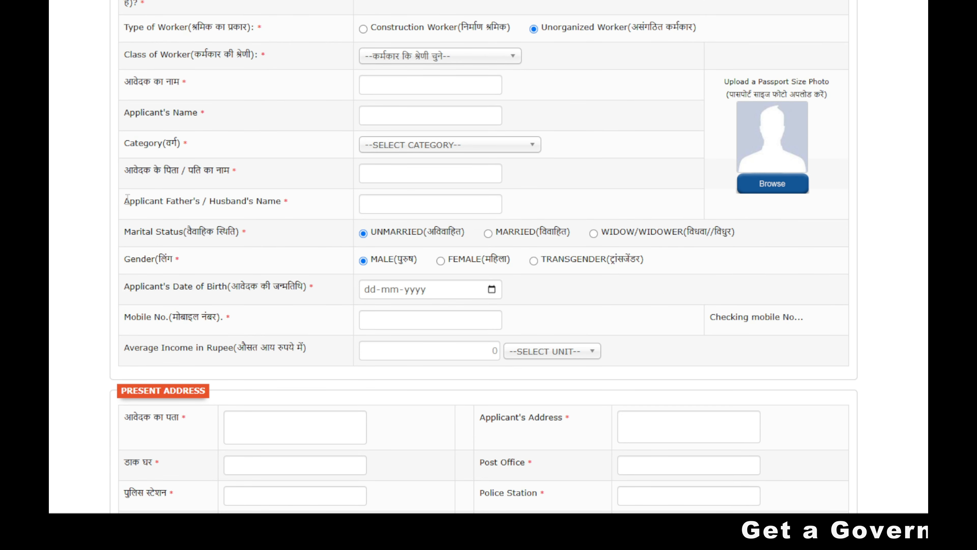
drag(127, 199, 217, 202)
click(311, 222)
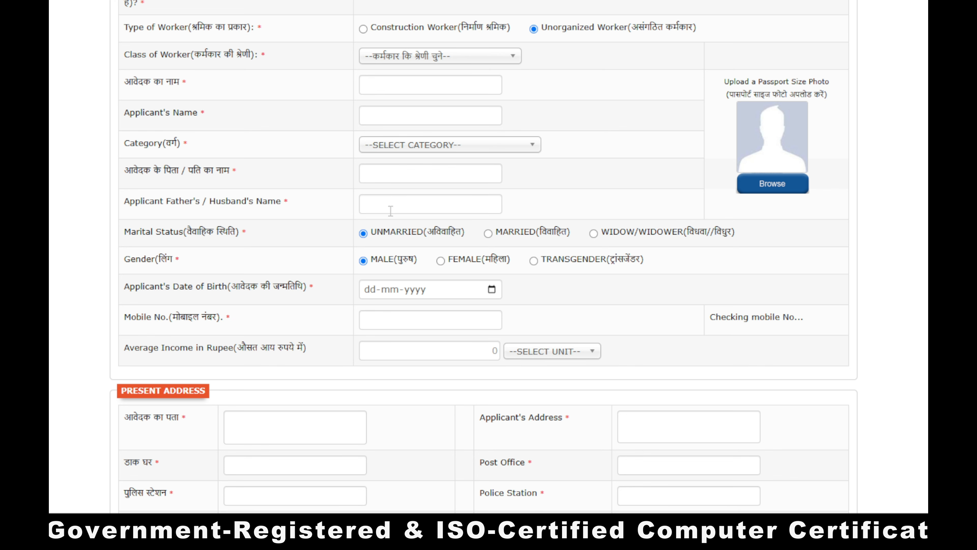
scroll(197, 206, down, 2)
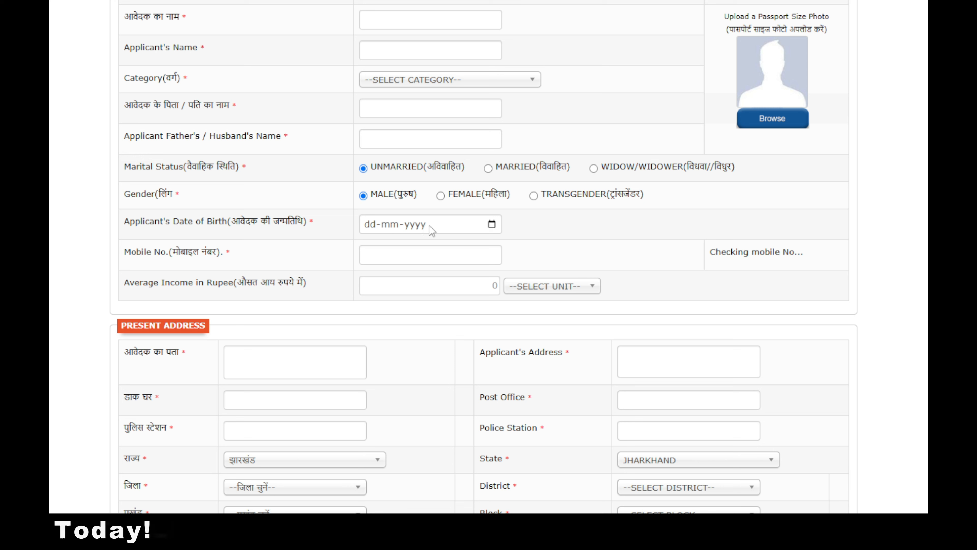
click(384, 253)
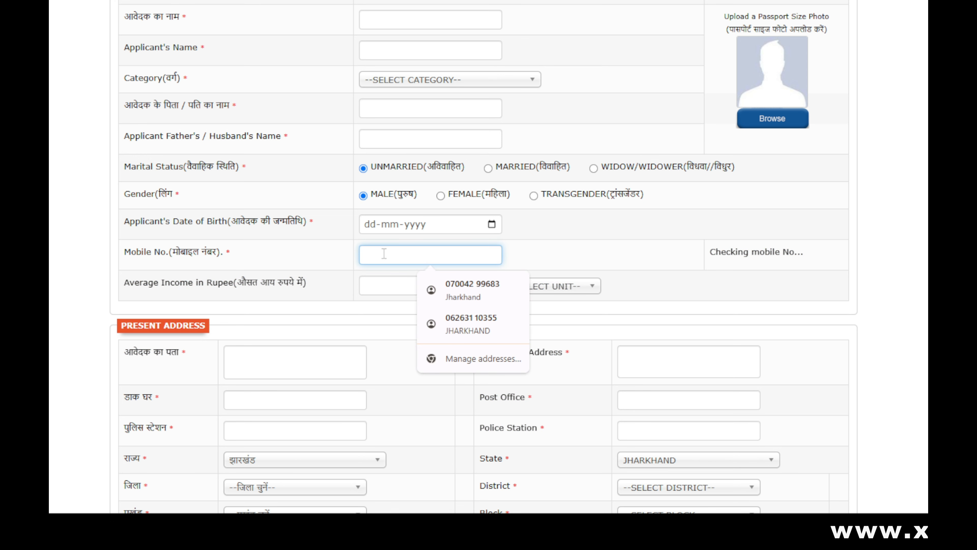
click(339, 259)
click(419, 258)
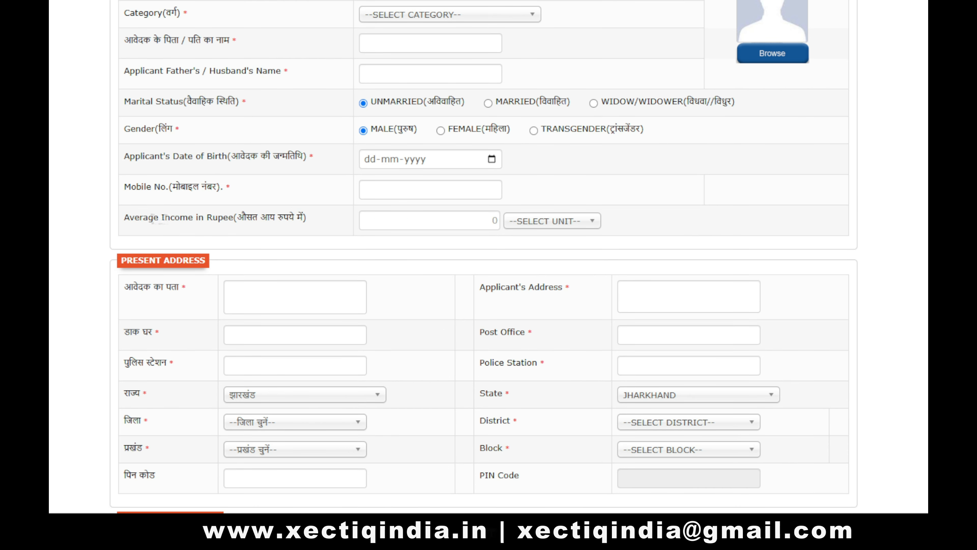
Set the applicant's average income to 500 rupees with MONTHLY as the unit.
drag(124, 218, 234, 217)
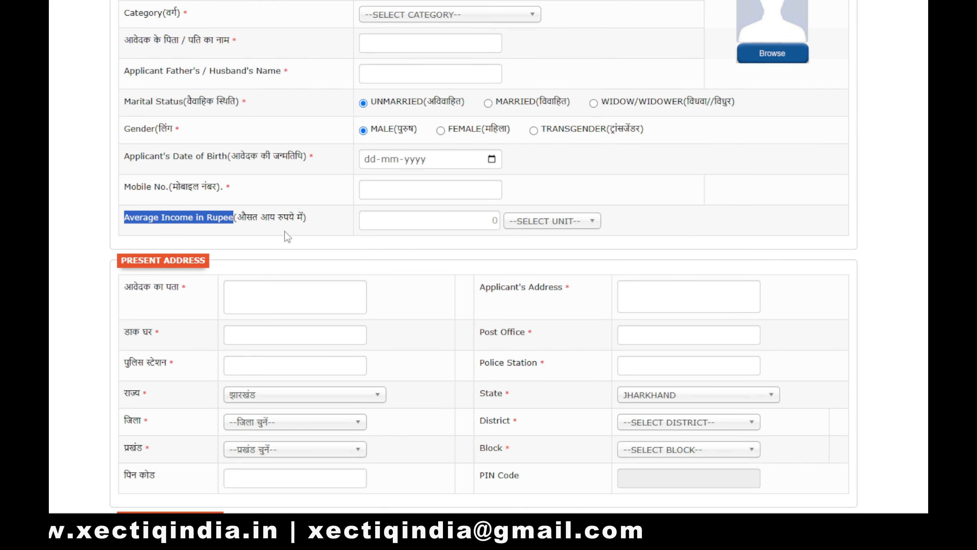
click(287, 236)
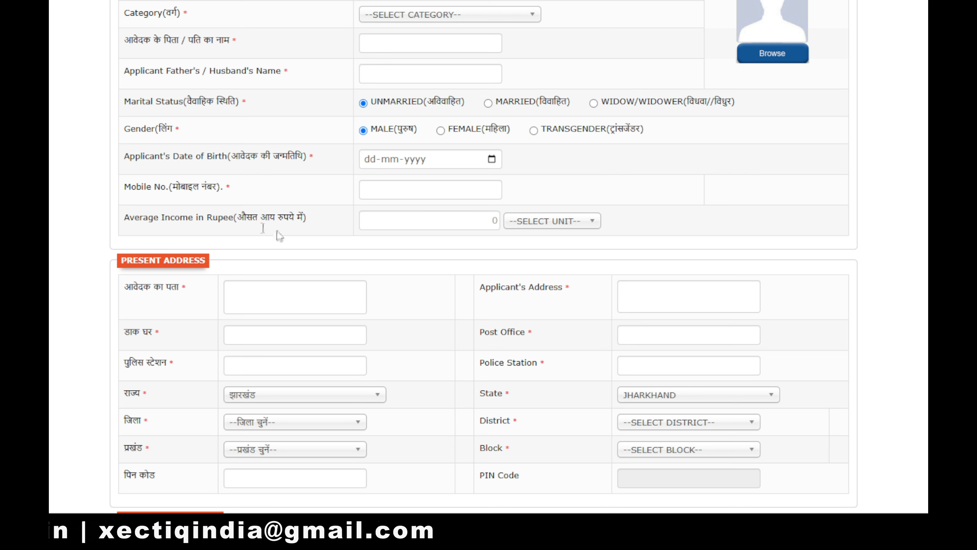
click(551, 225)
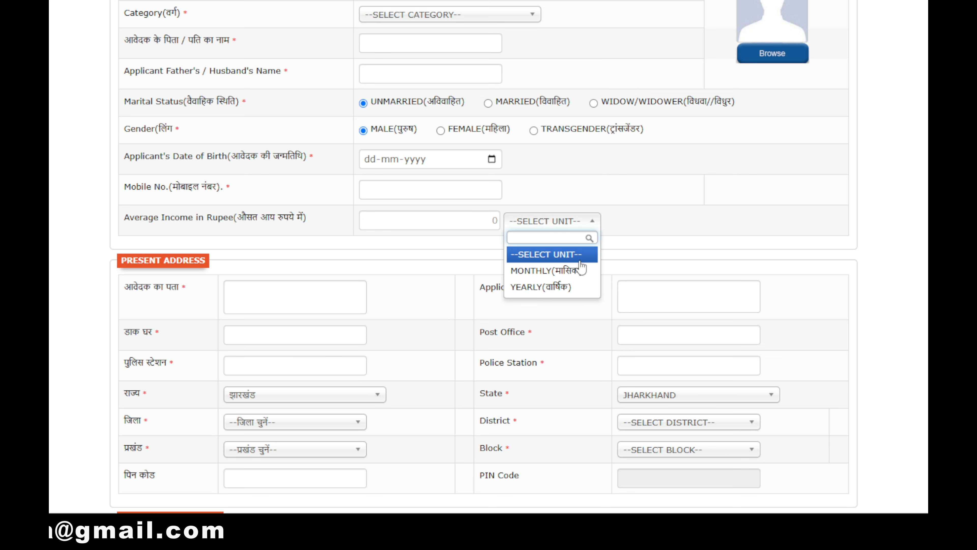
click(552, 273)
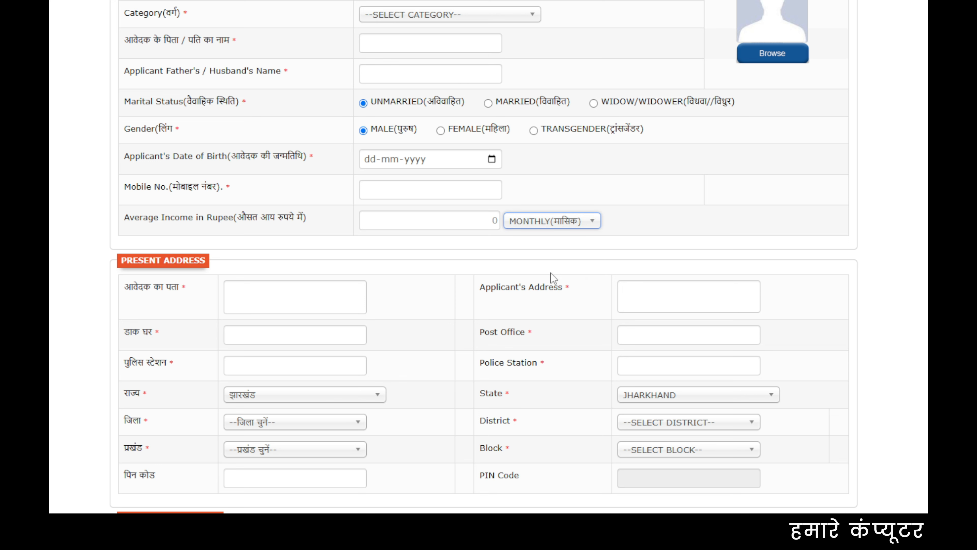
click(439, 224)
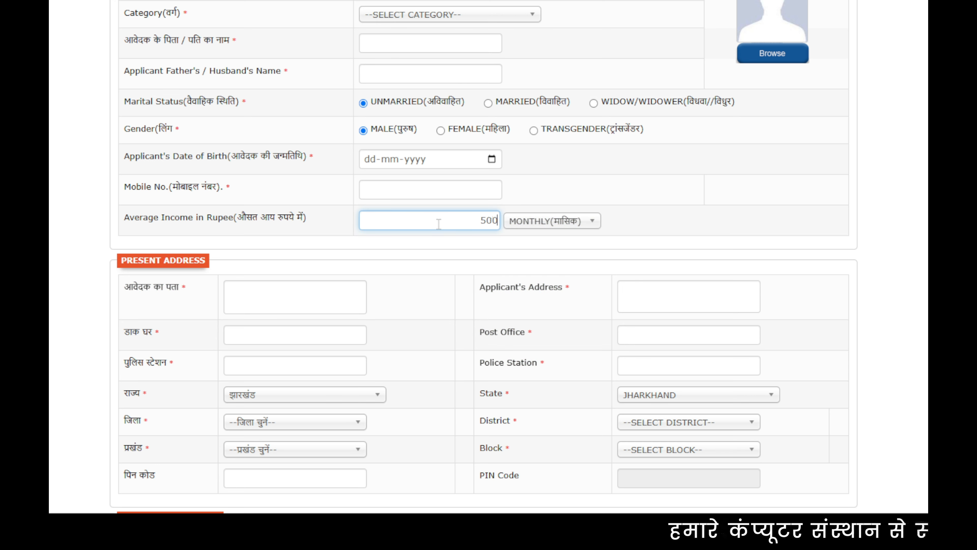
Change the applicant's average income to 50000 rupees with YEARLY as the unit.
click(532, 223)
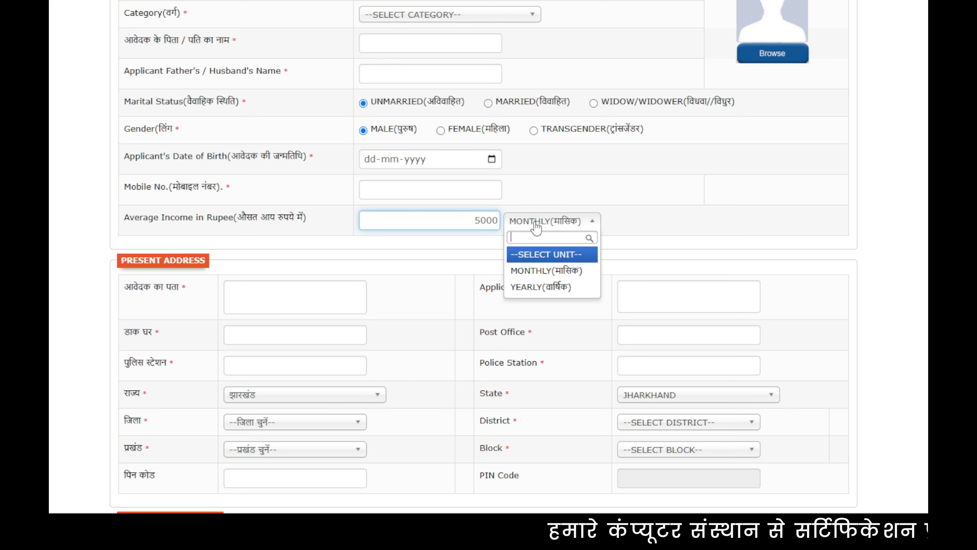
click(562, 285)
double_click(469, 224)
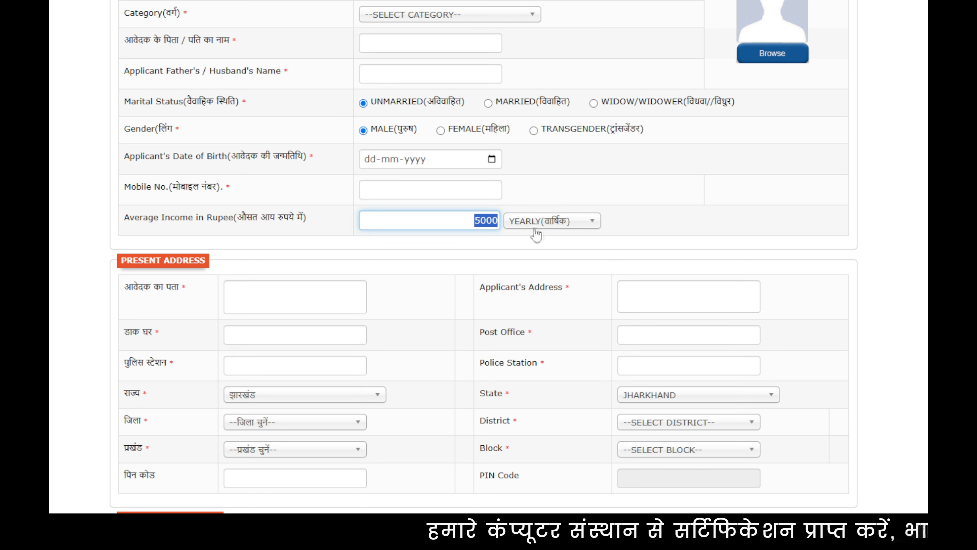
text(5)
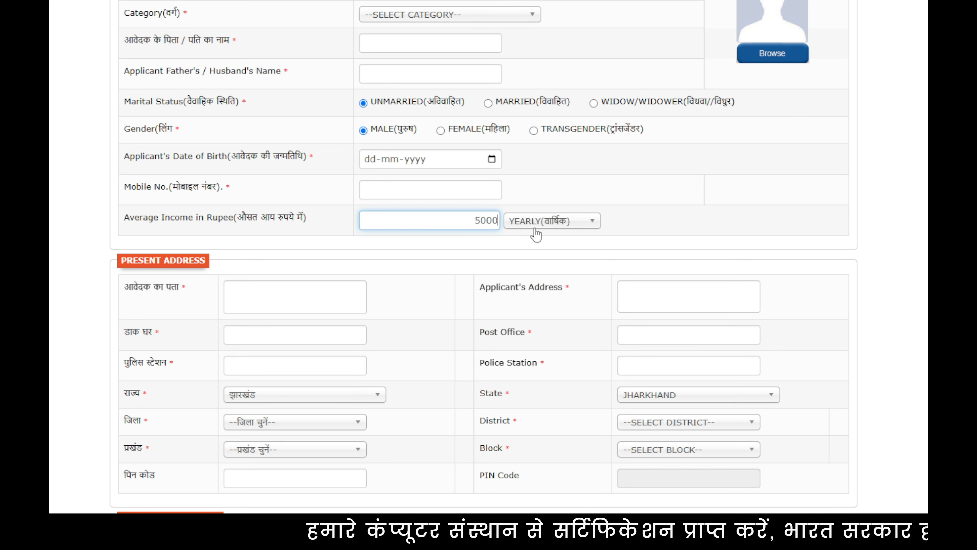
Examine the Hindi address, post office and police station fields in the present address section.
scroll(459, 235, down, 3)
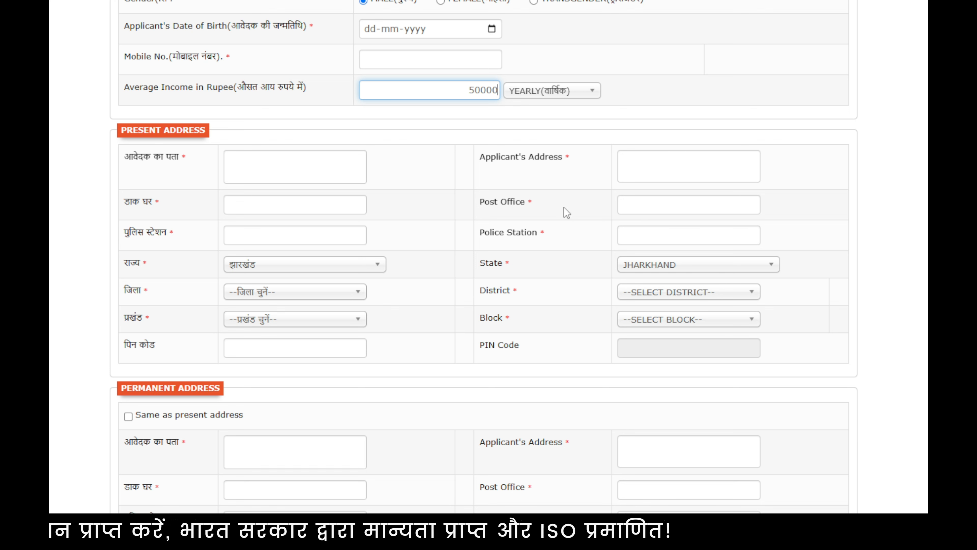
click(246, 167)
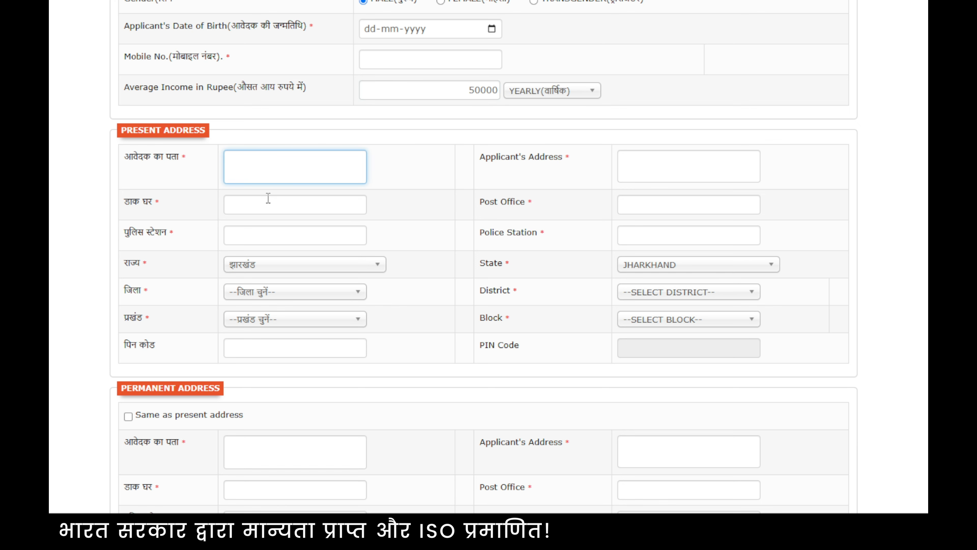
click(246, 208)
drag(123, 201, 168, 204)
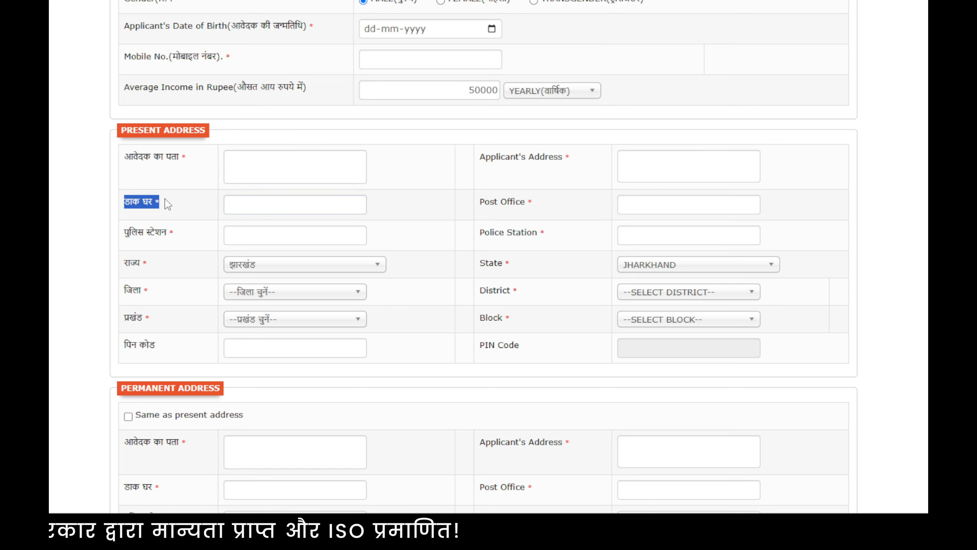
click(259, 215)
drag(124, 232, 200, 232)
click(241, 235)
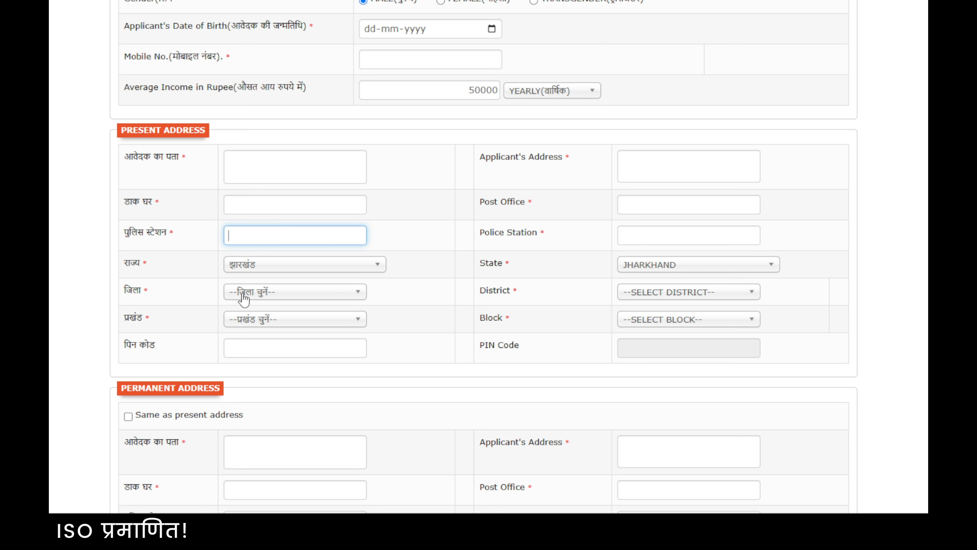
Set the present address district to पुर्वी सिंहभूम (PURBI SINGHBHUM).
click(251, 322)
click(253, 296)
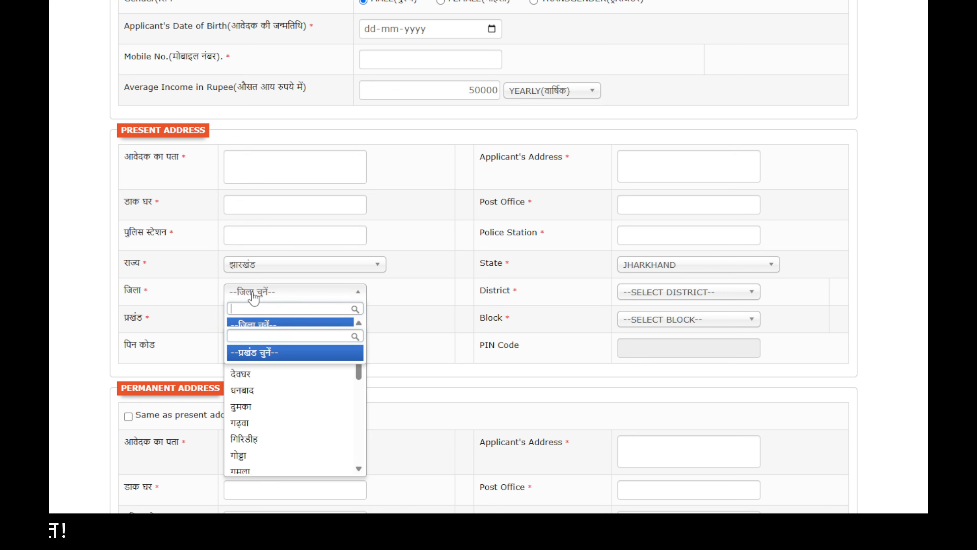
scroll(275, 445, down, 5)
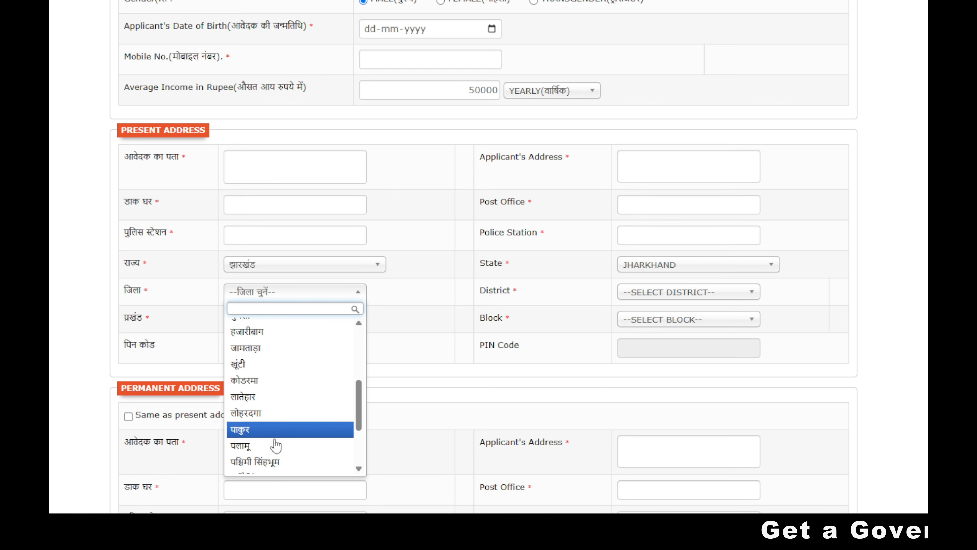
click(276, 402)
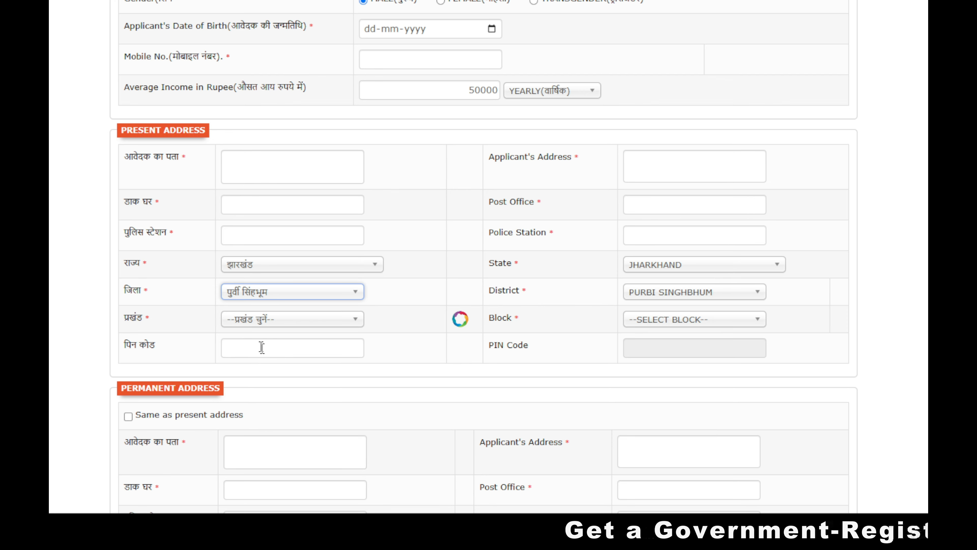
Look through the present address block options for the chosen district and check the PIN code field.
click(252, 324)
scroll(290, 414, down, 2)
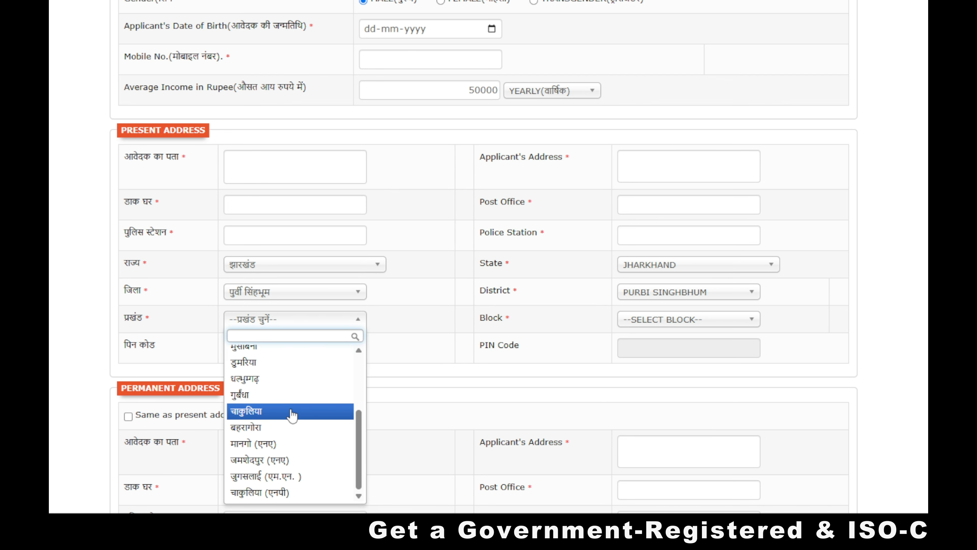
scroll(292, 416, up, 2)
scroll(279, 424, down, 3)
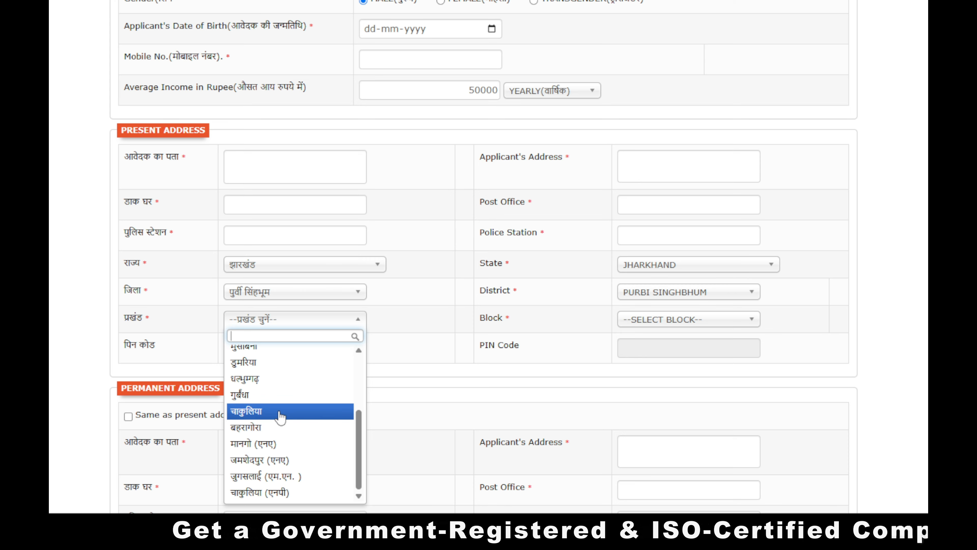
click(176, 318)
click(260, 350)
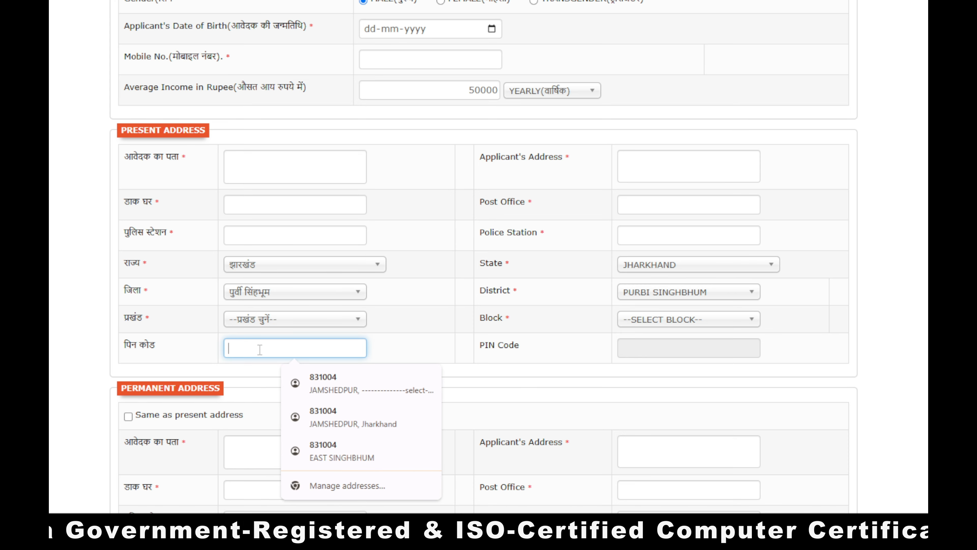
click(454, 285)
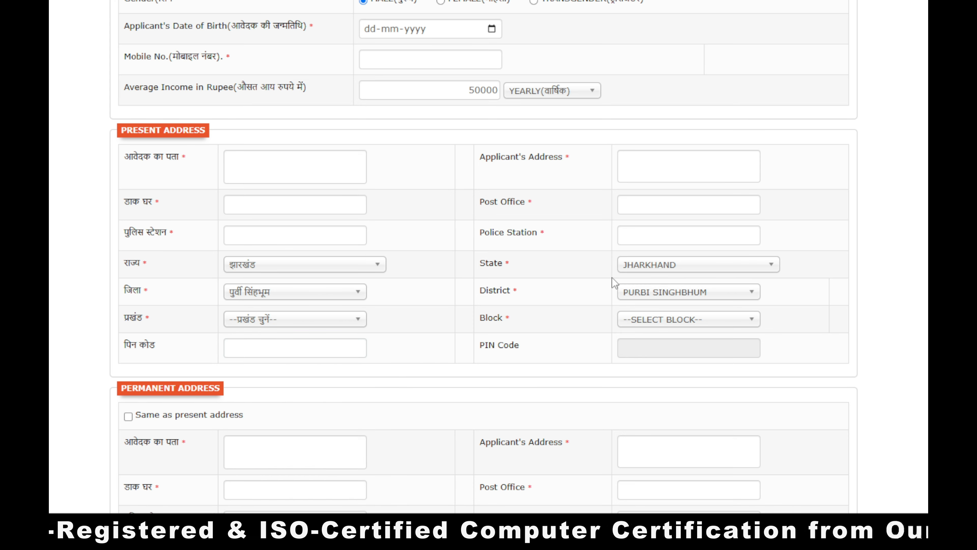
Examine the permanent address section, including its same-as-present-address option and the Hindi address field.
scroll(612, 277, down, 5)
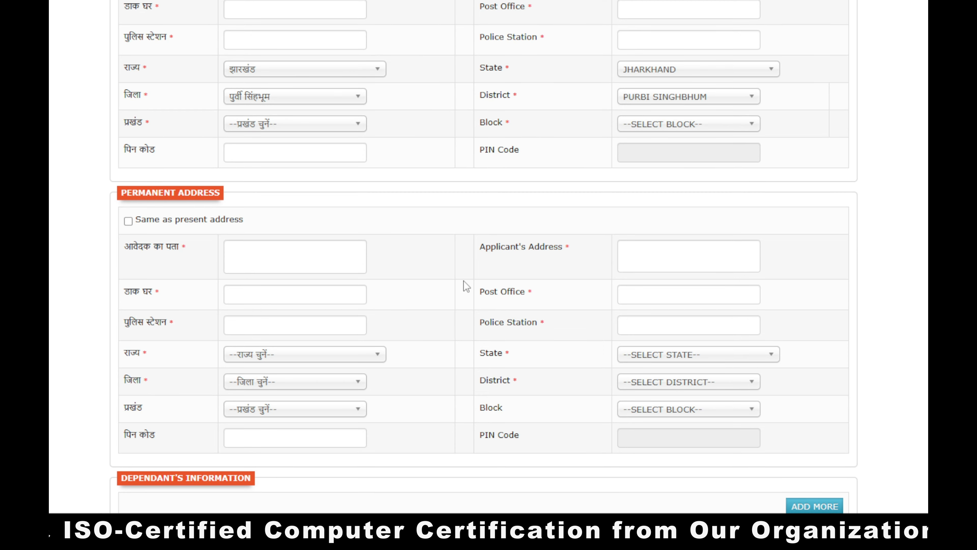
scroll(320, 197, down, 2)
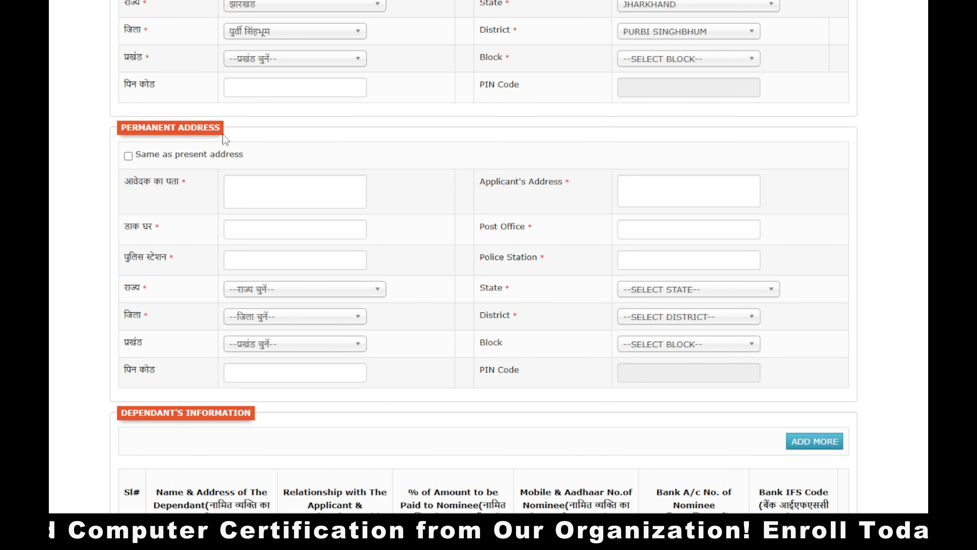
scroll(223, 134, up, 1)
scroll(211, 187, up, 1)
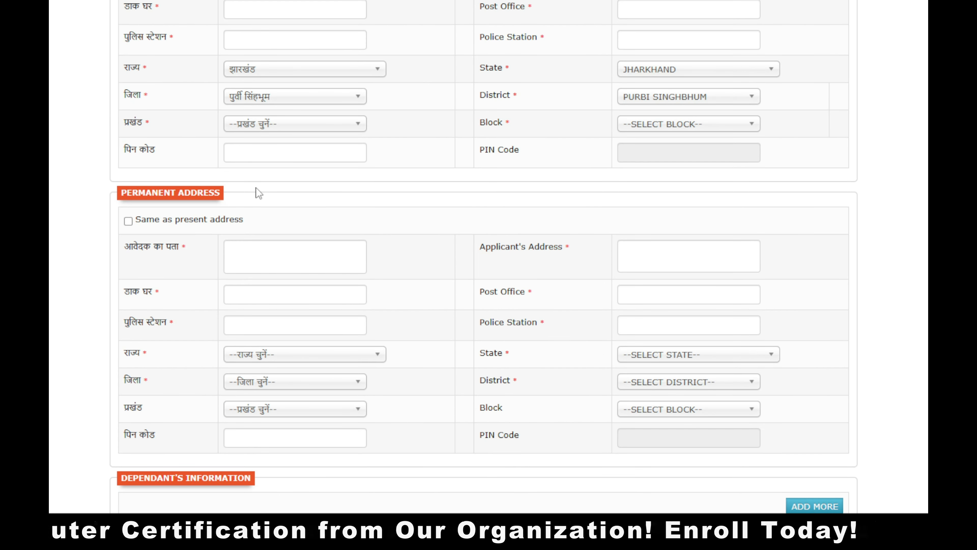
click(281, 266)
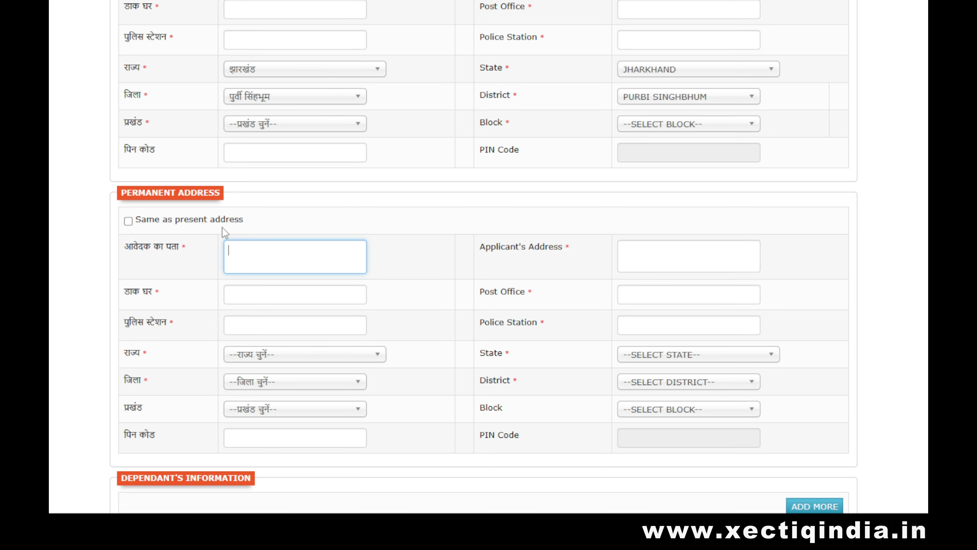
Examine the nominee name and full address fields in the dependant's information section.
scroll(193, 232, down, 3)
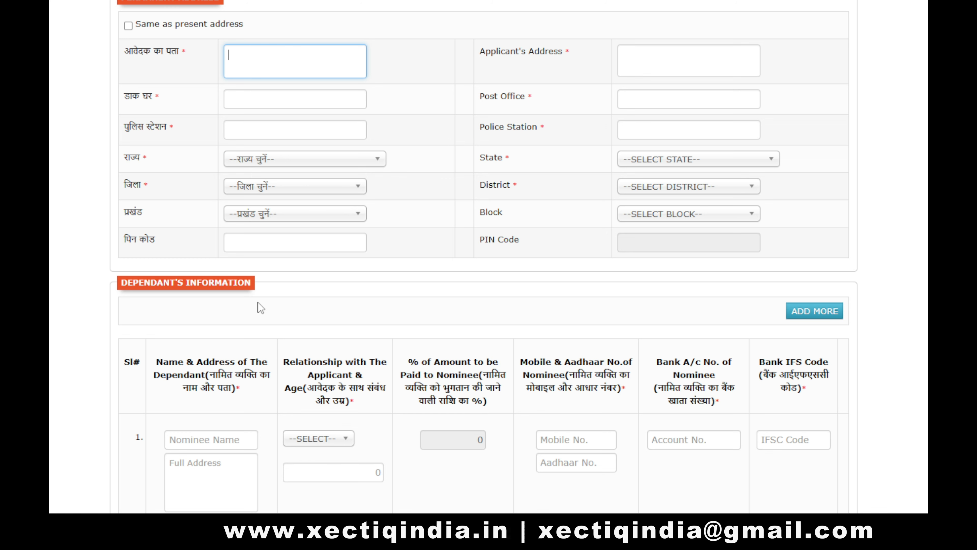
scroll(261, 308, down, 2)
scroll(258, 303, down, 1)
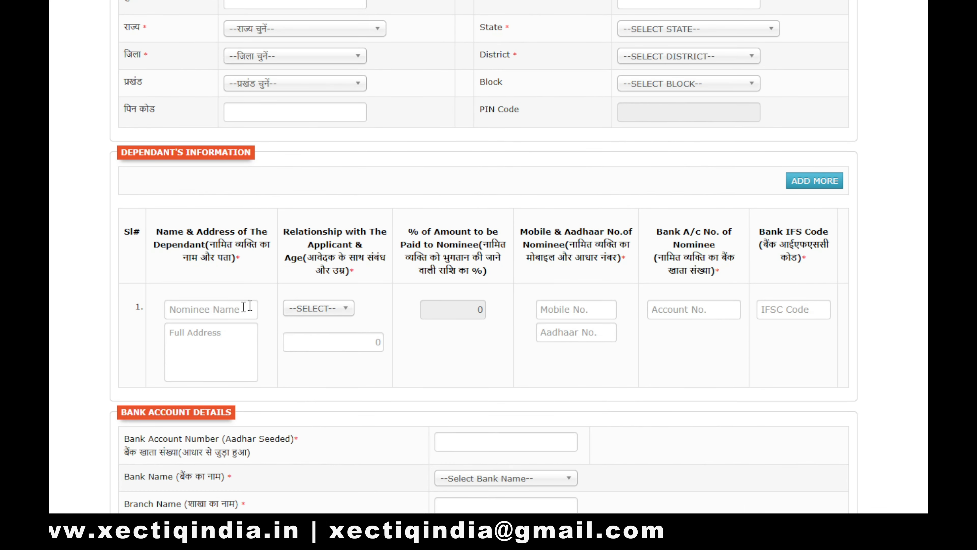
click(210, 311)
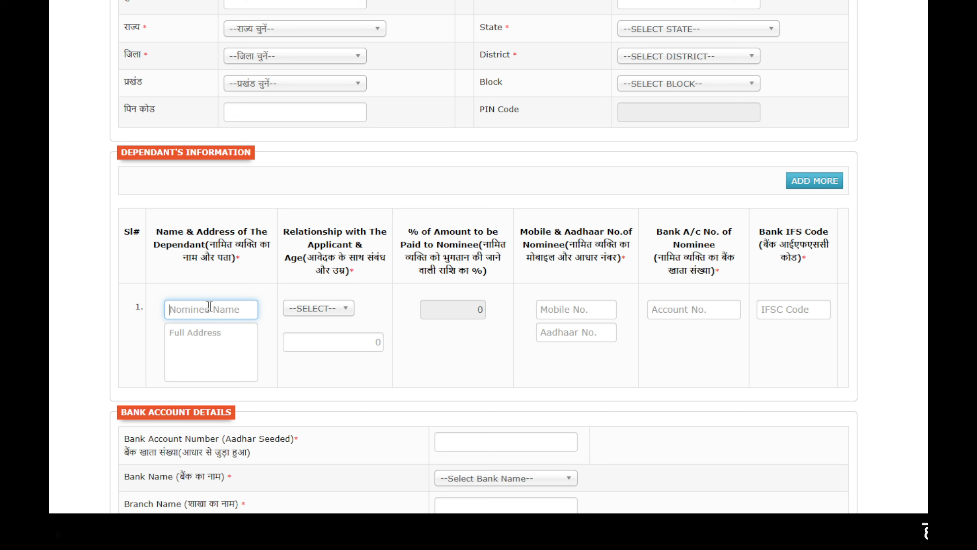
click(206, 349)
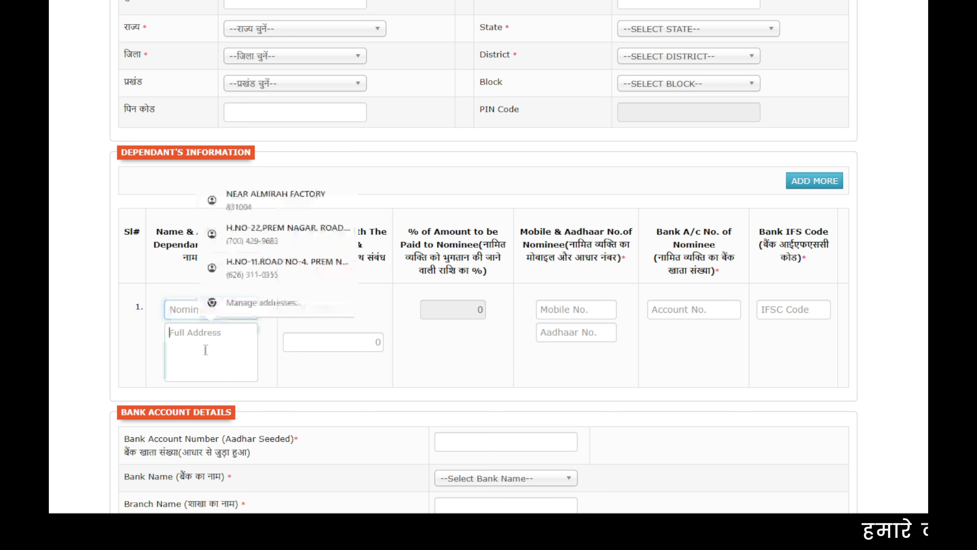
click(139, 360)
Set the first nominee's relationship with the applicant to FATHER and check the nominee's bank account number and IFSC code fields.
drag(284, 232, 362, 232)
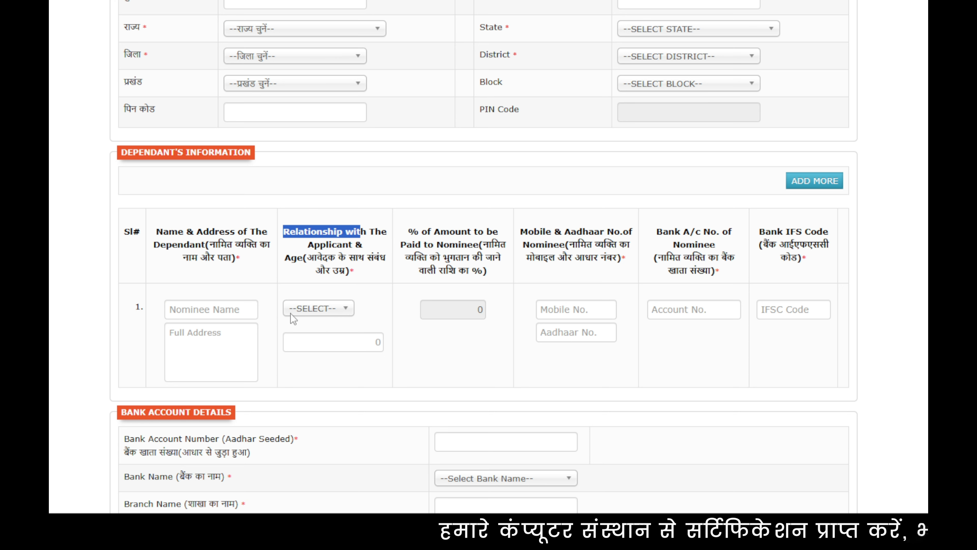
click(316, 313)
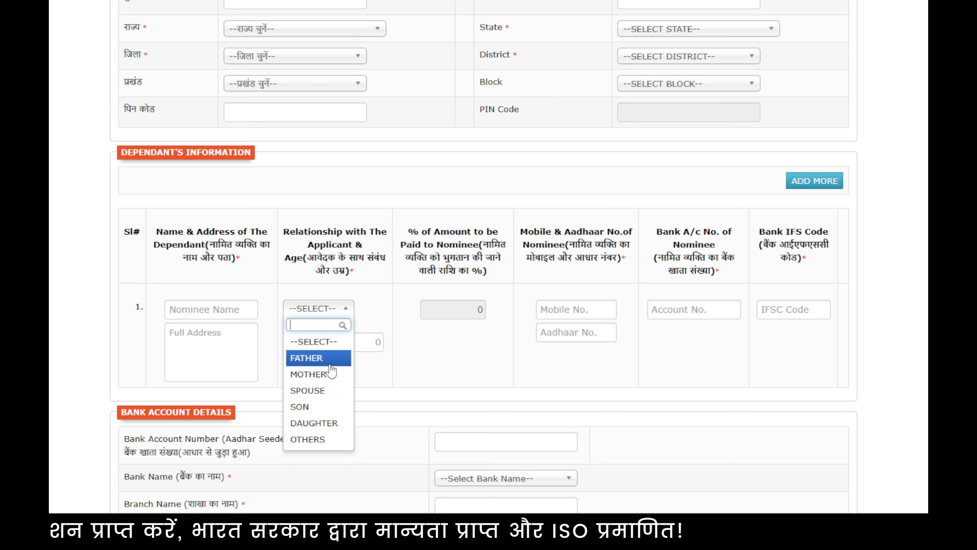
click(415, 377)
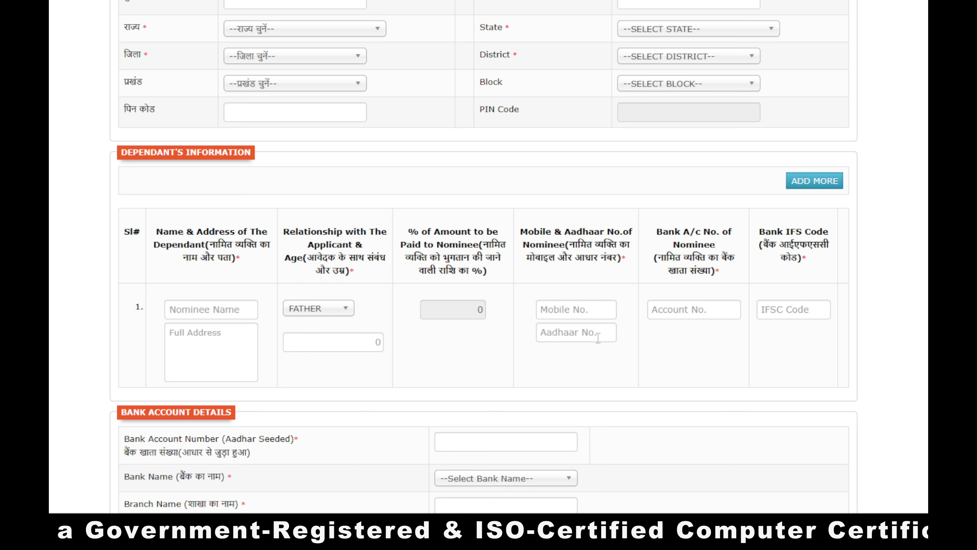
click(685, 309)
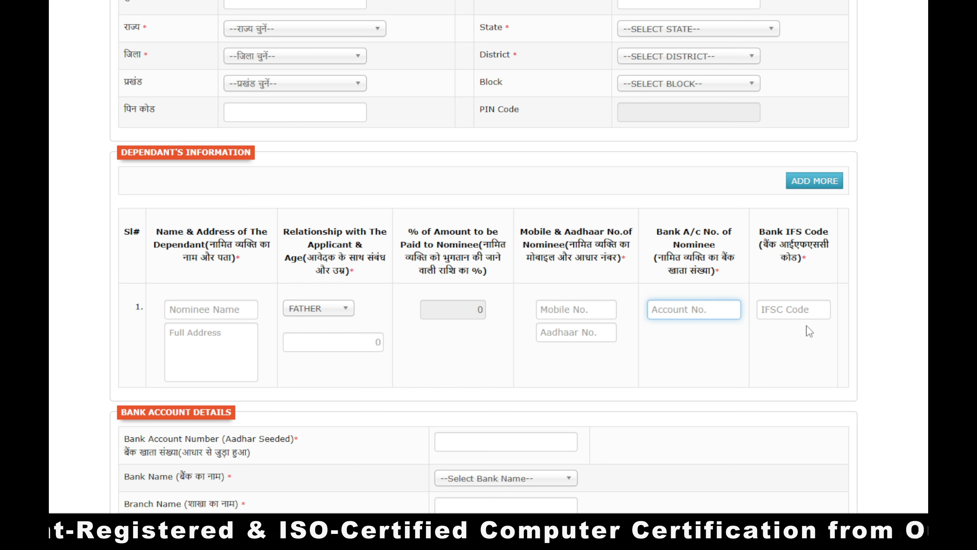
click(802, 312)
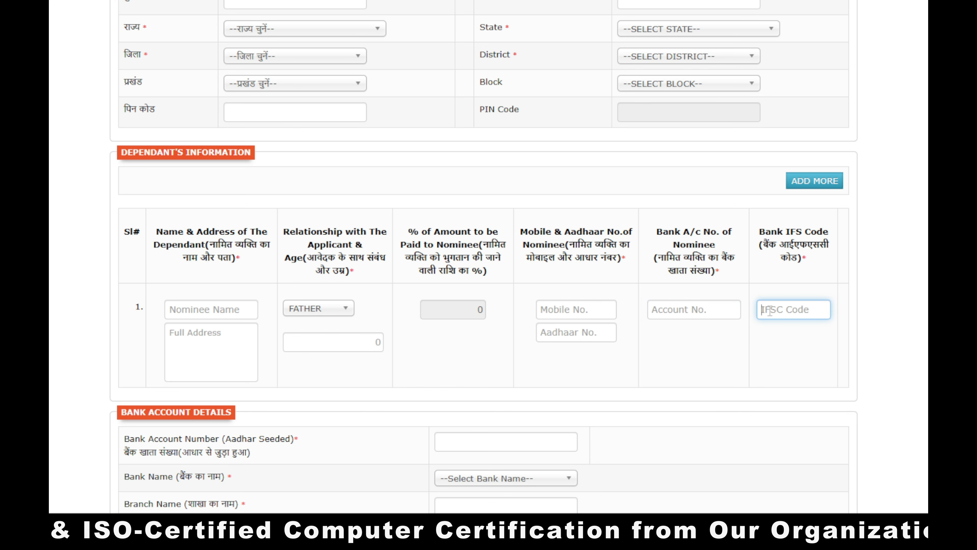
Examine the bank account details: the Aadhaar-seeded account number, bank name list, branch name and IFS code fields.
scroll(720, 307, down, 5)
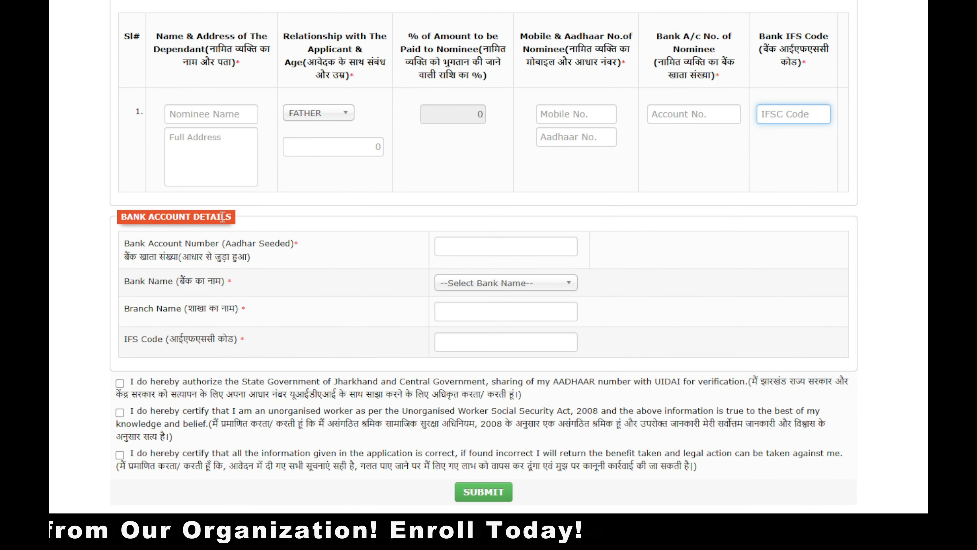
drag(123, 244, 461, 255)
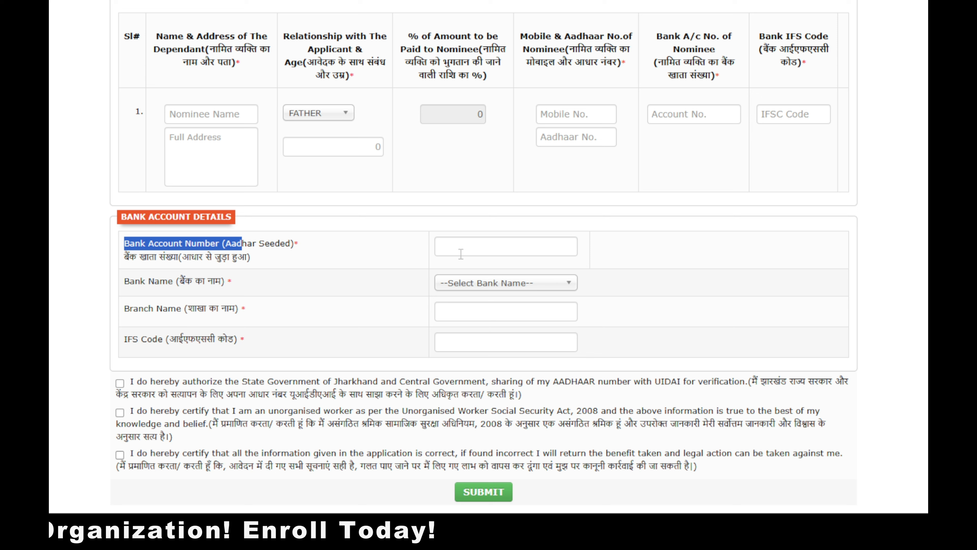
click(476, 252)
drag(232, 243, 304, 250)
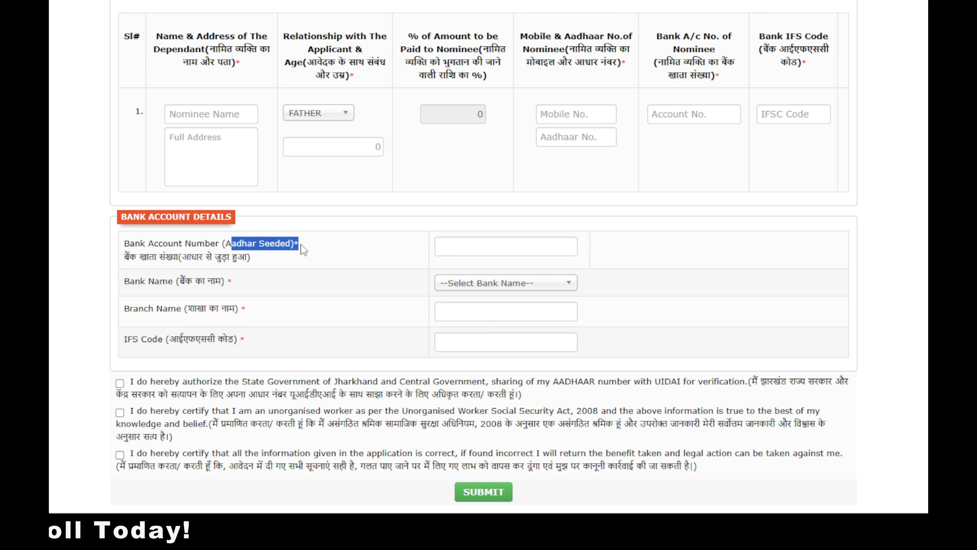
click(298, 262)
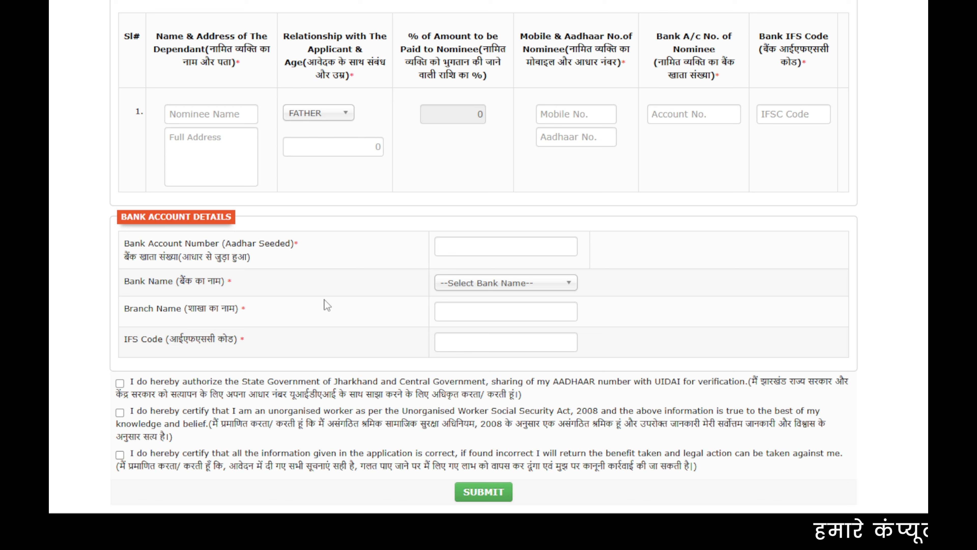
drag(159, 281, 125, 281)
click(494, 285)
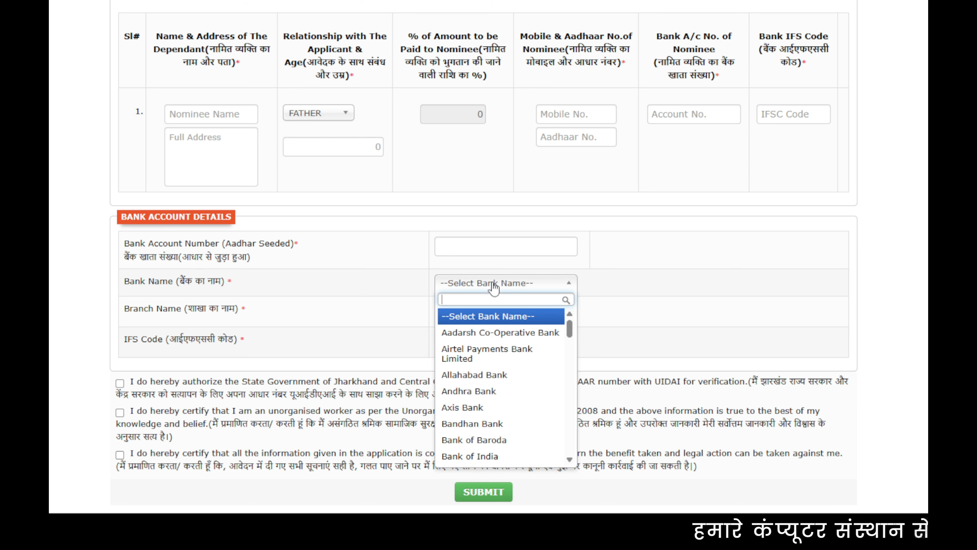
click(494, 287)
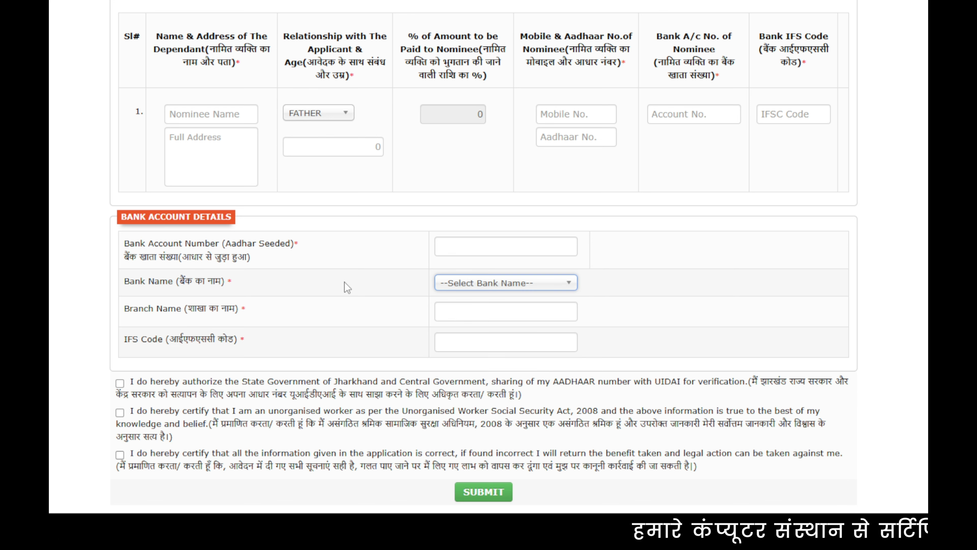
click(457, 312)
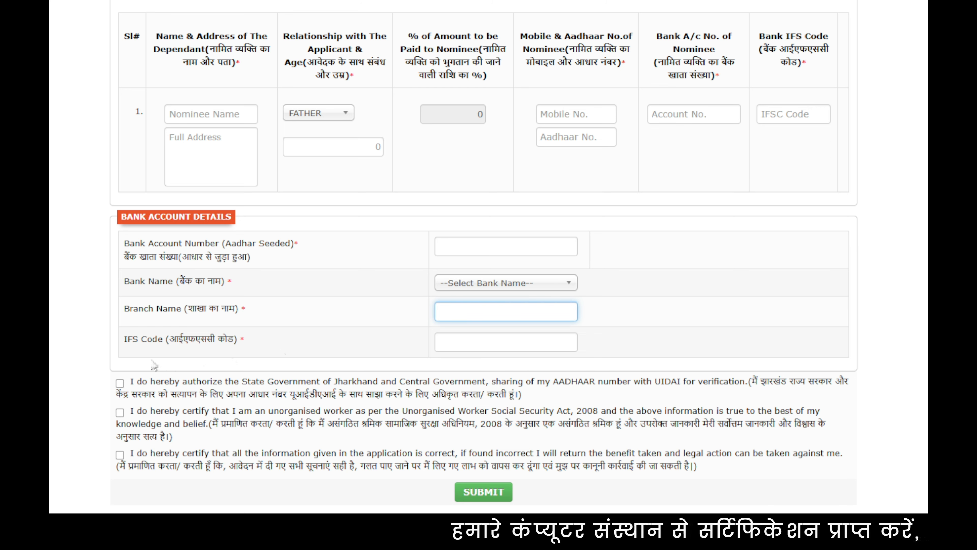
click(485, 350)
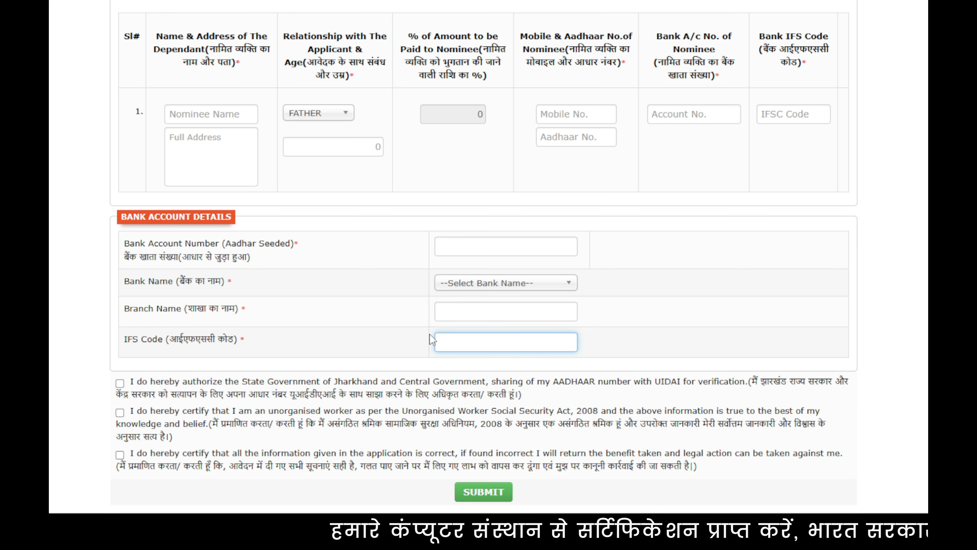
Accept all three declarations on Aadhaar sharing, unorganized worker status and correctness of the application's information.
scroll(451, 341, down, 2)
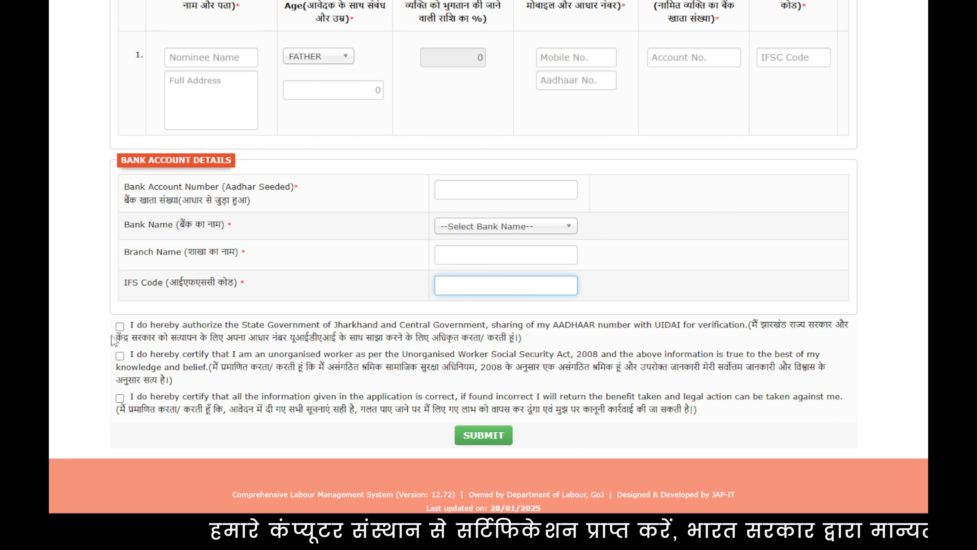
click(120, 382)
click(120, 356)
click(120, 398)
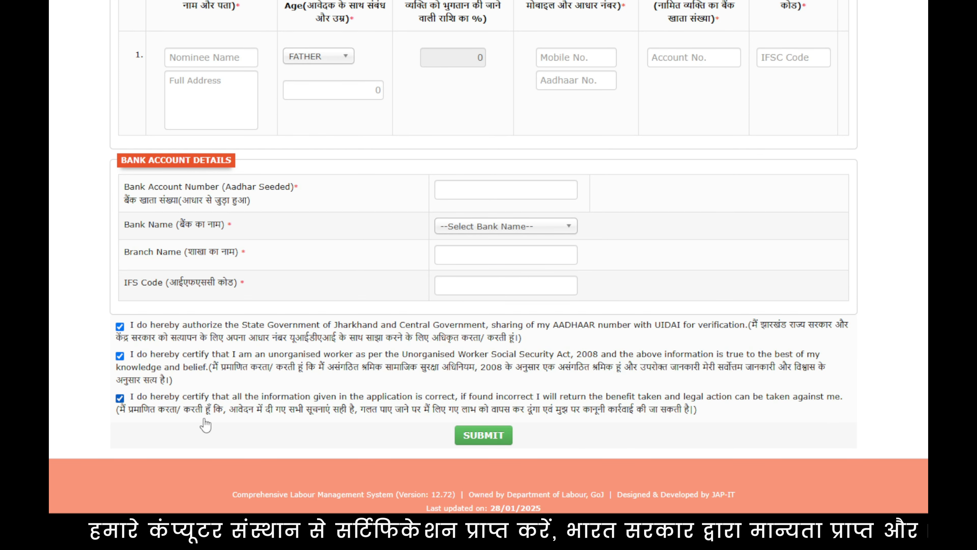